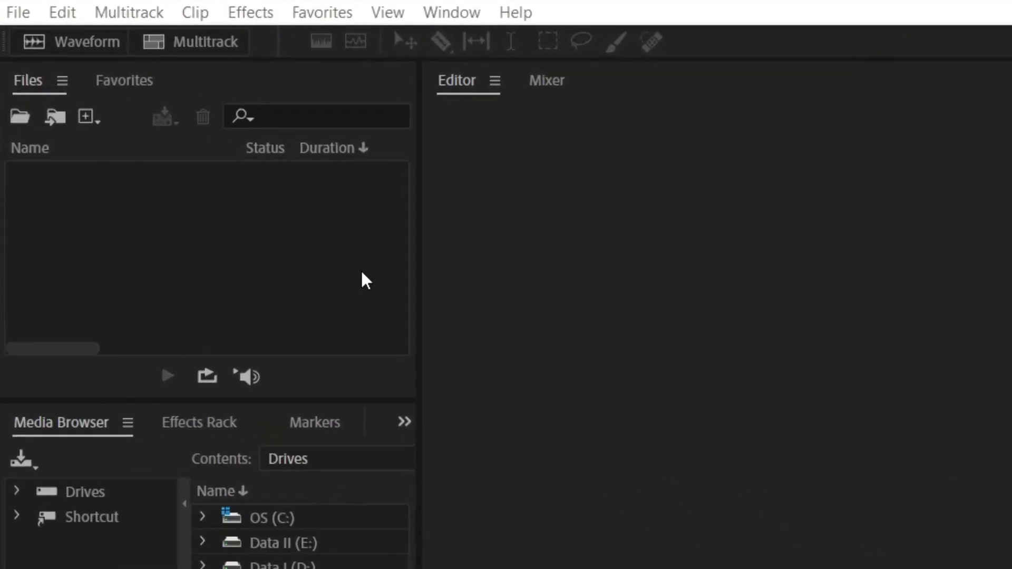
double_click(185, 156)
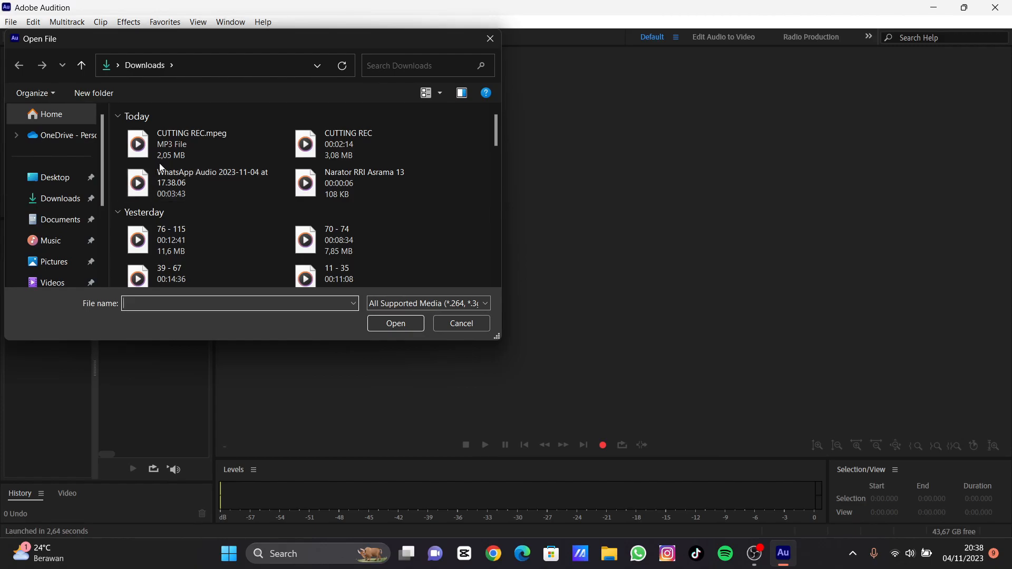
scroll(159, 163, "down", 10)
scroll(102, 167, "down", 1)
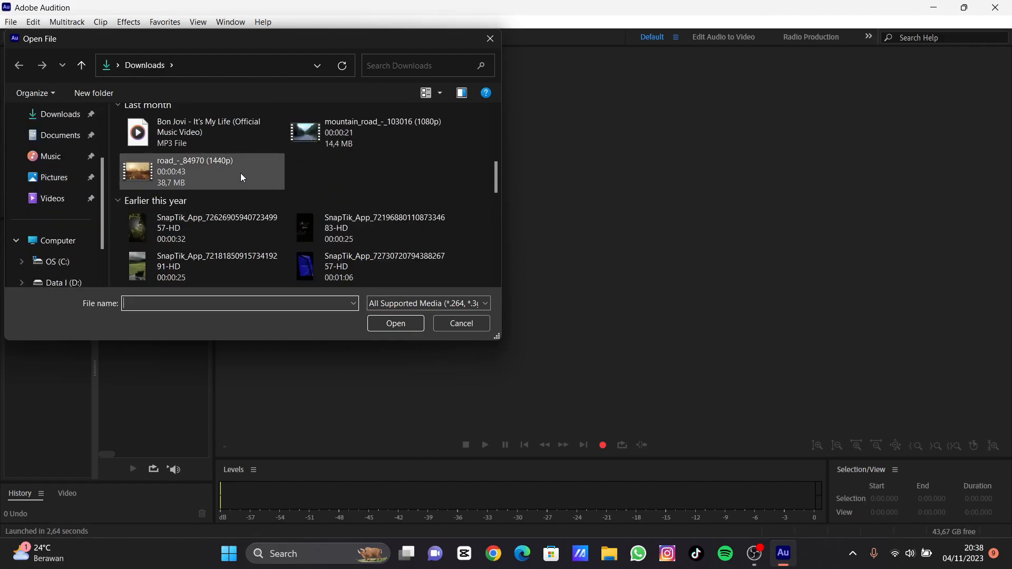
scroll(324, 201, "up", 10)
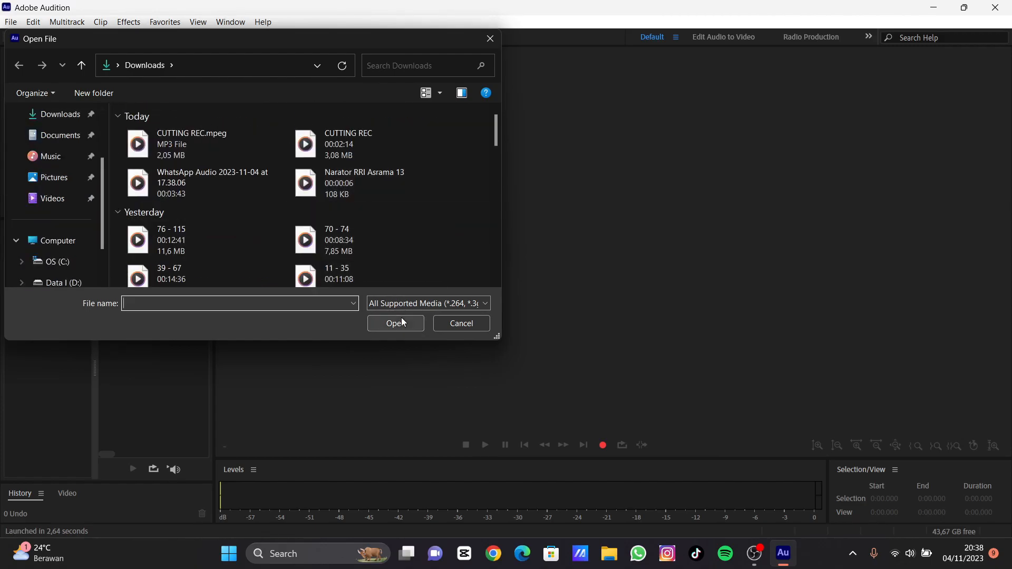
left_click(495, 38)
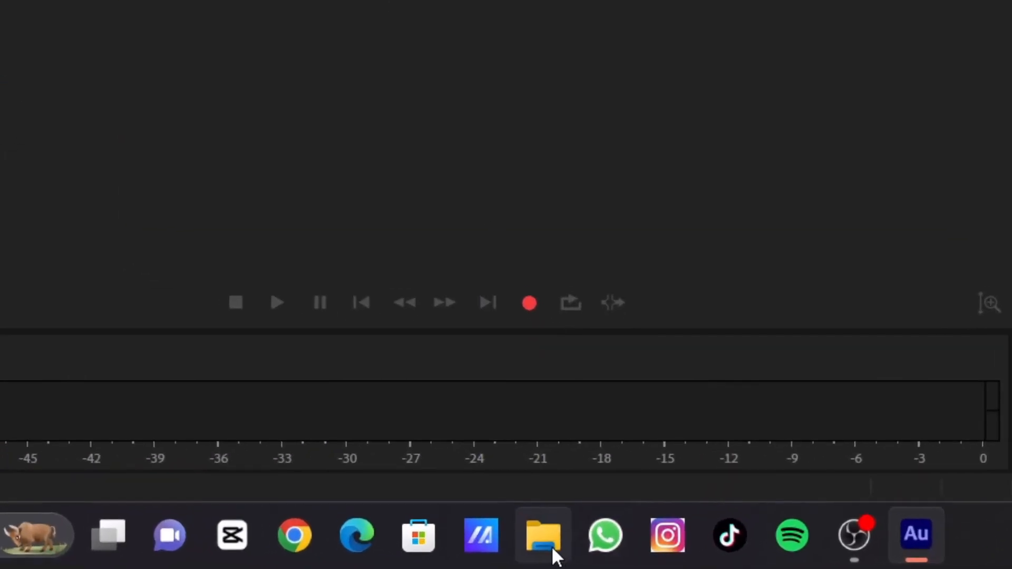
Step: Switch to File Explorer, load the 0 C RRI audio recording from D:\ASRAMA 13 into the Audition editor, and close File Explorer
left_click(552, 549)
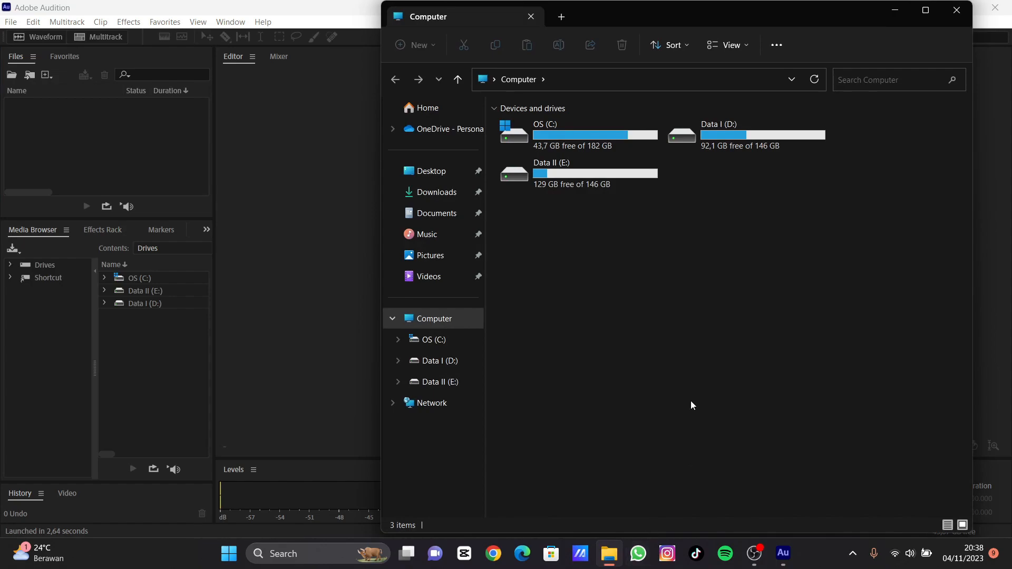
left_click(459, 366)
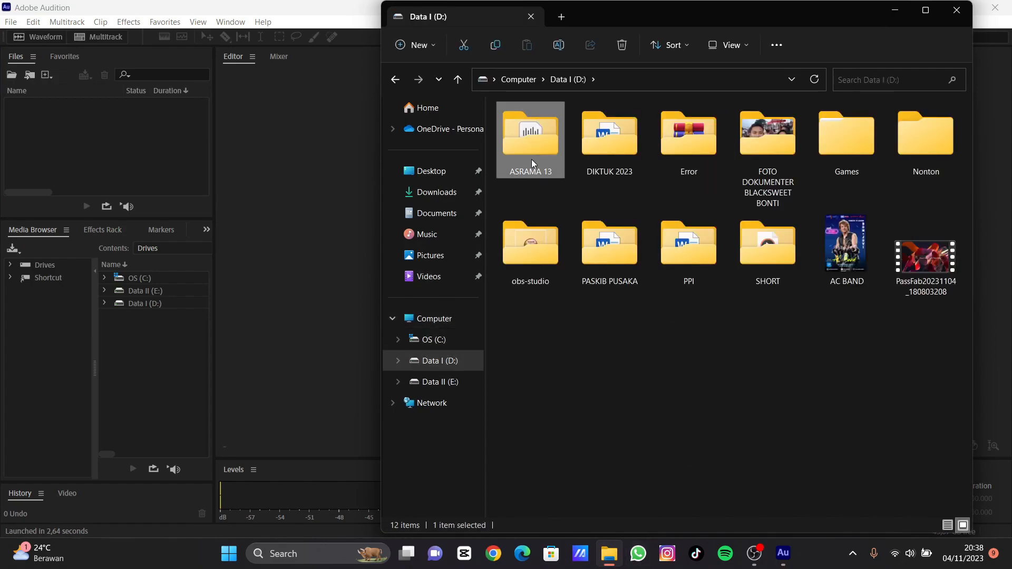
double_click(531, 159)
left_click(788, 145)
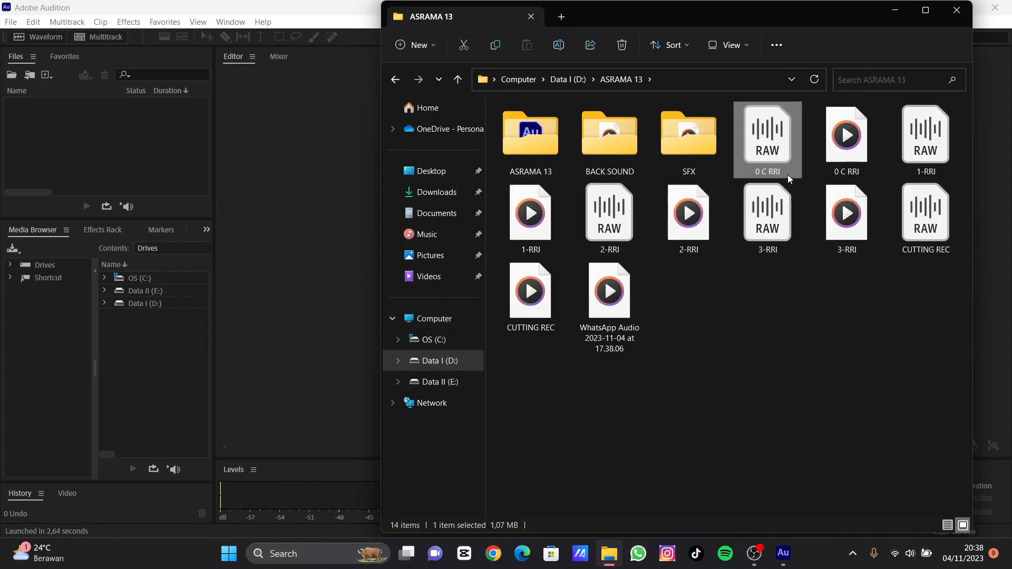
left_click(824, 144)
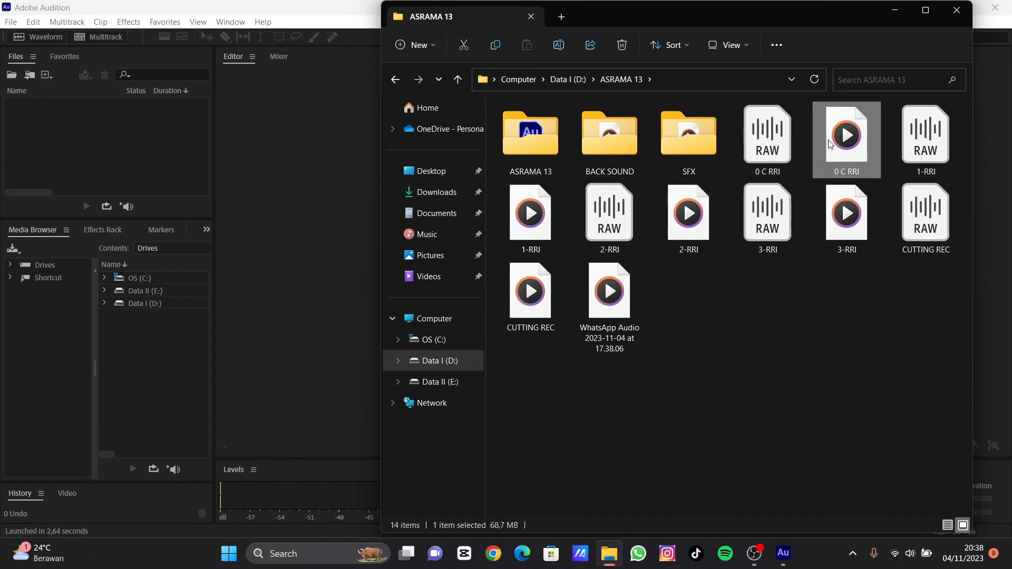
left_click_drag(831, 144, 305, 173)
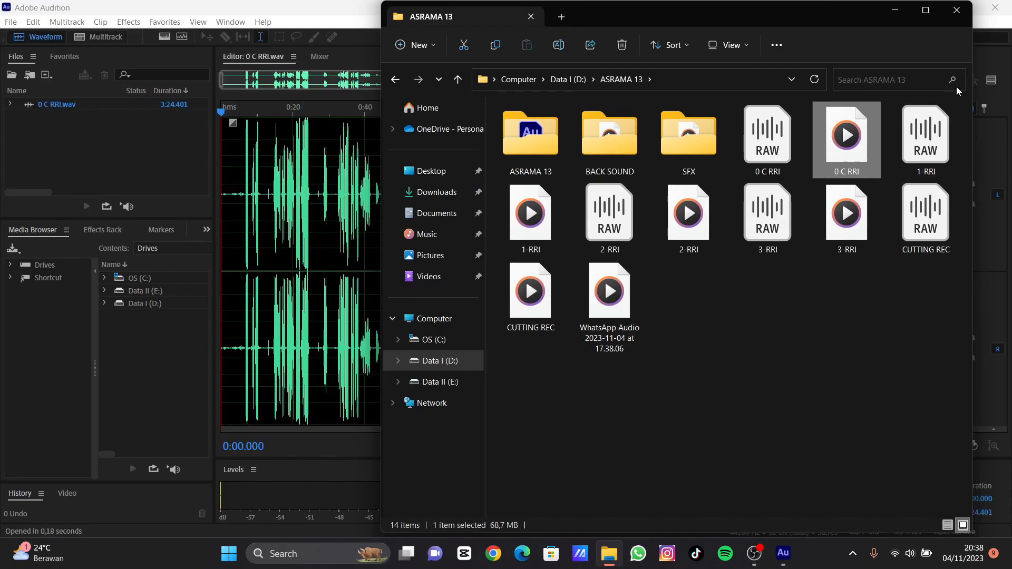
left_click(956, 11)
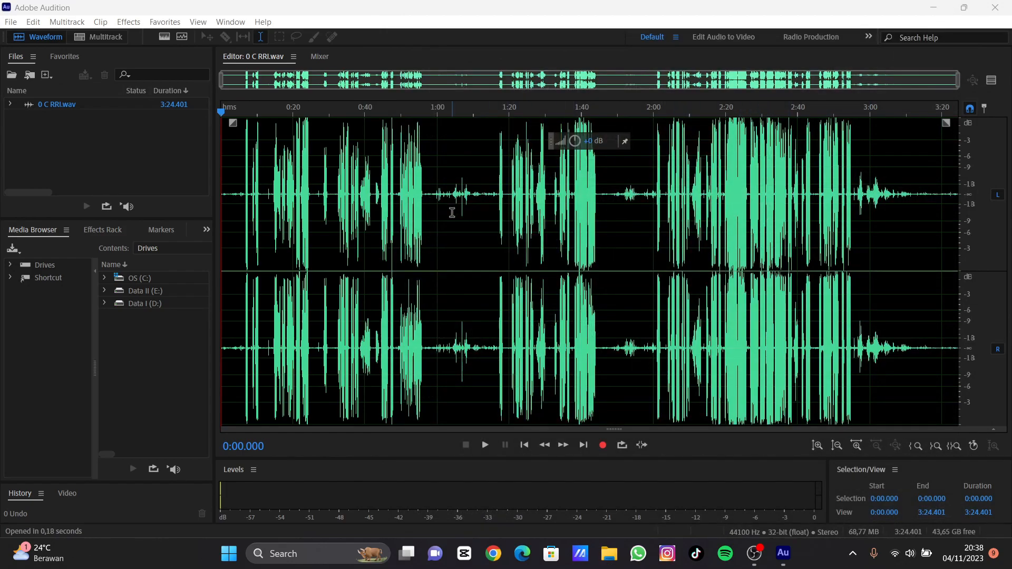
left_click(451, 210)
left_click(484, 230)
left_click(557, 239)
left_click(662, 239)
left_click(705, 234)
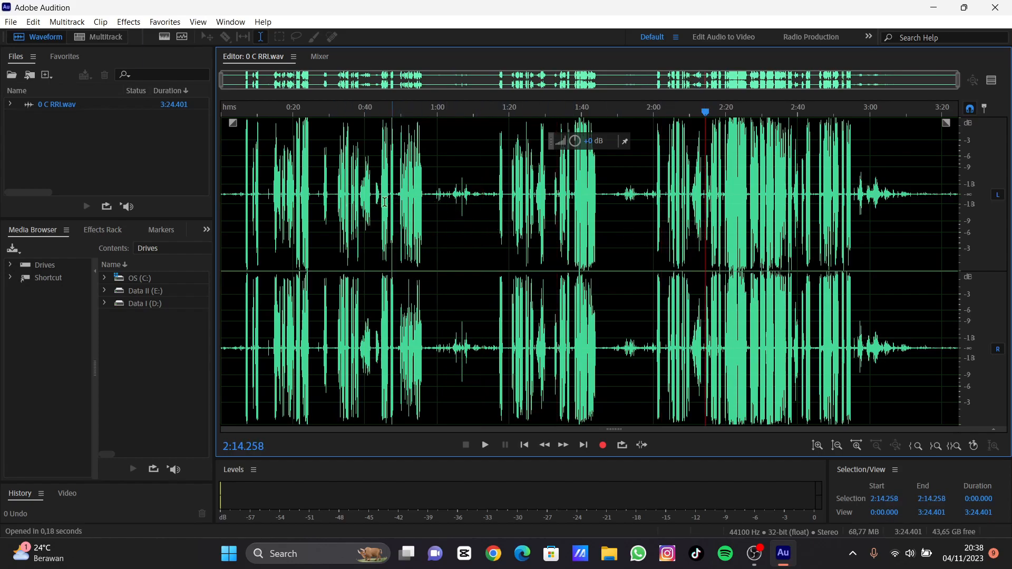
Step: Delete everything from 0:57.539 to the end of the recording
left_click(428, 217)
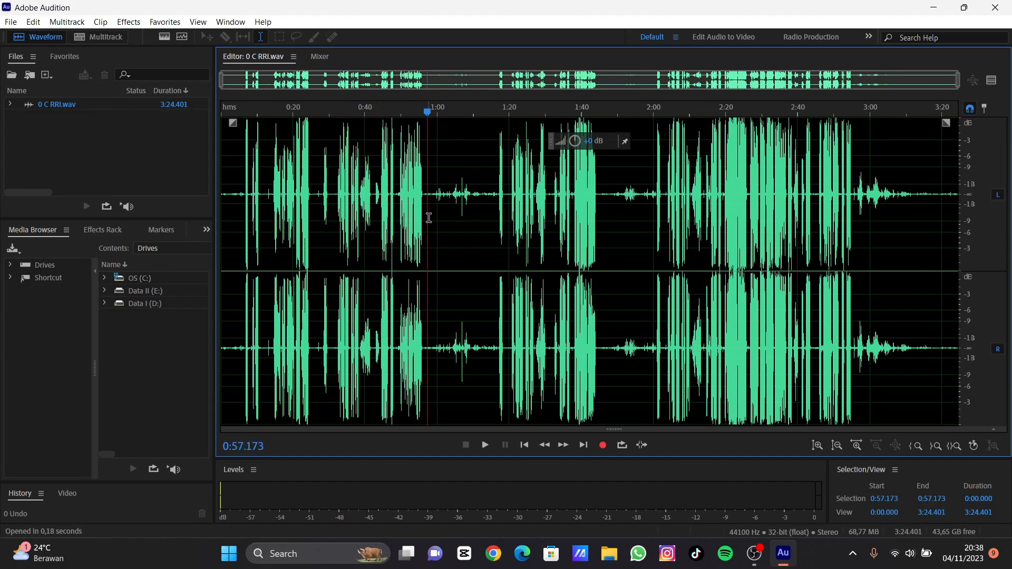
left_click(430, 217)
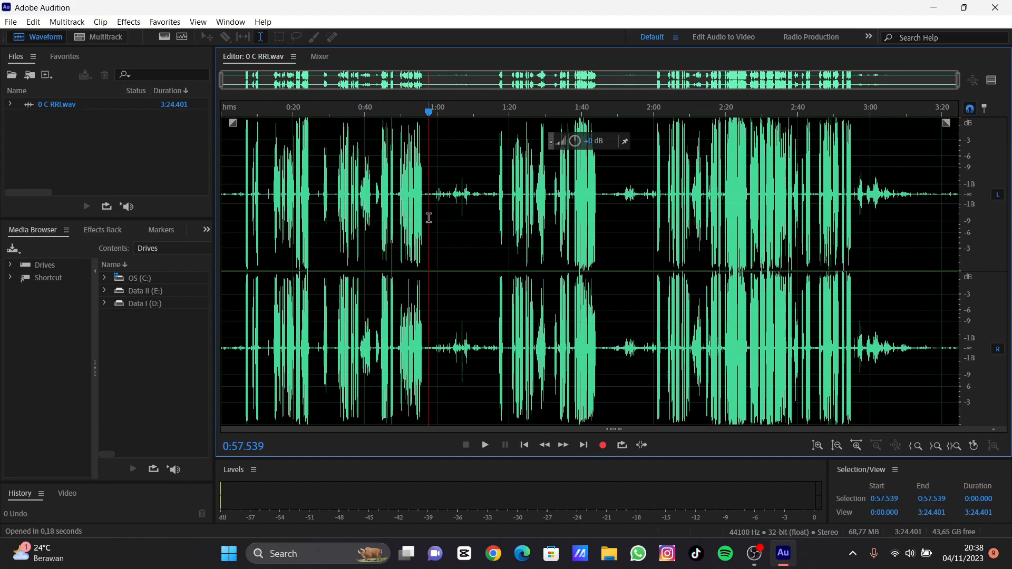
left_click_drag(431, 217, 1009, 340)
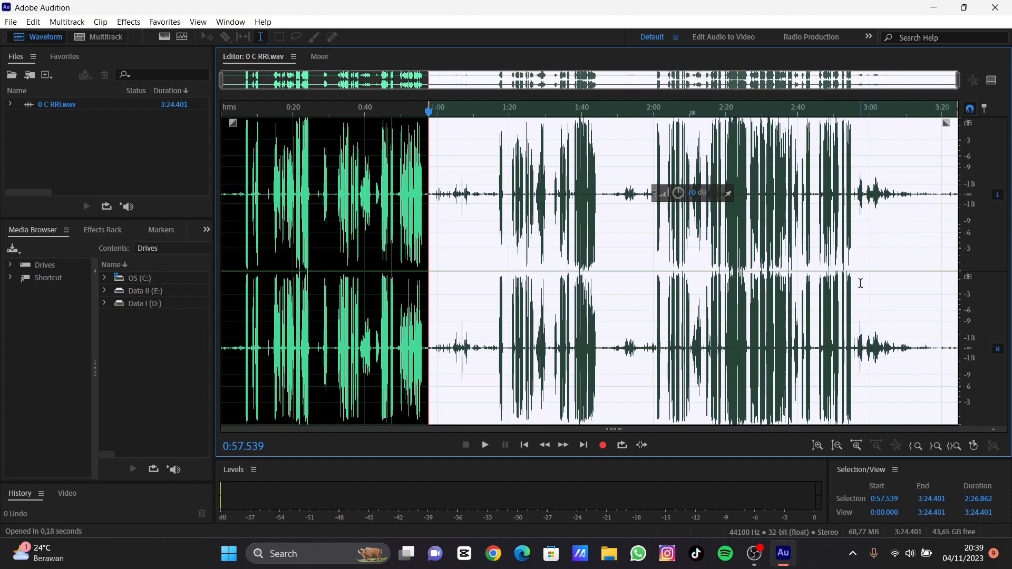
key("Delete")
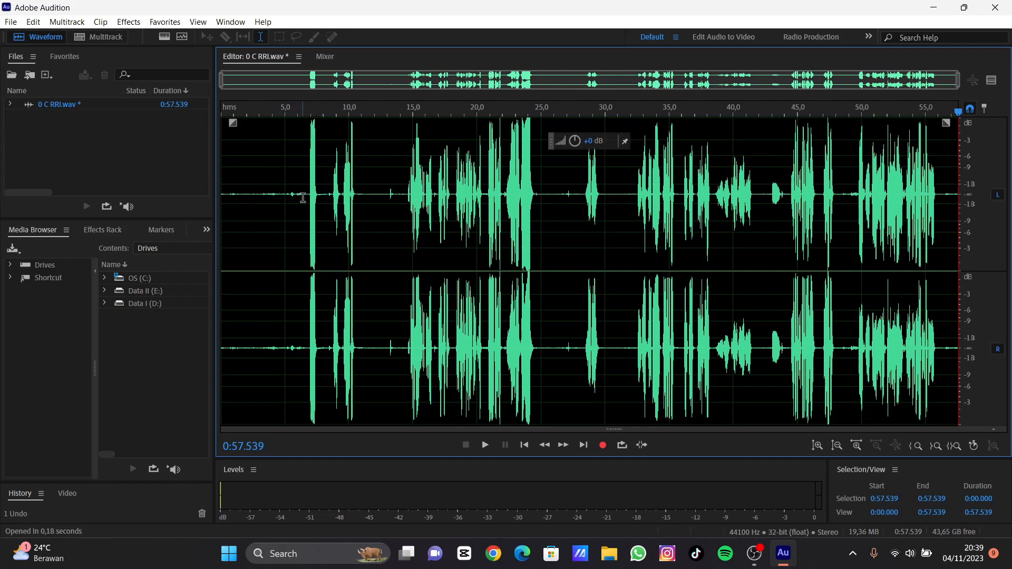
Step: Delete the silence at the start of the recording and the long pause beginning at 0:05.000
left_click_drag(304, 198, 134, 203)
key("Delete")
left_click_drag(332, 198, 279, 200)
key("Delete")
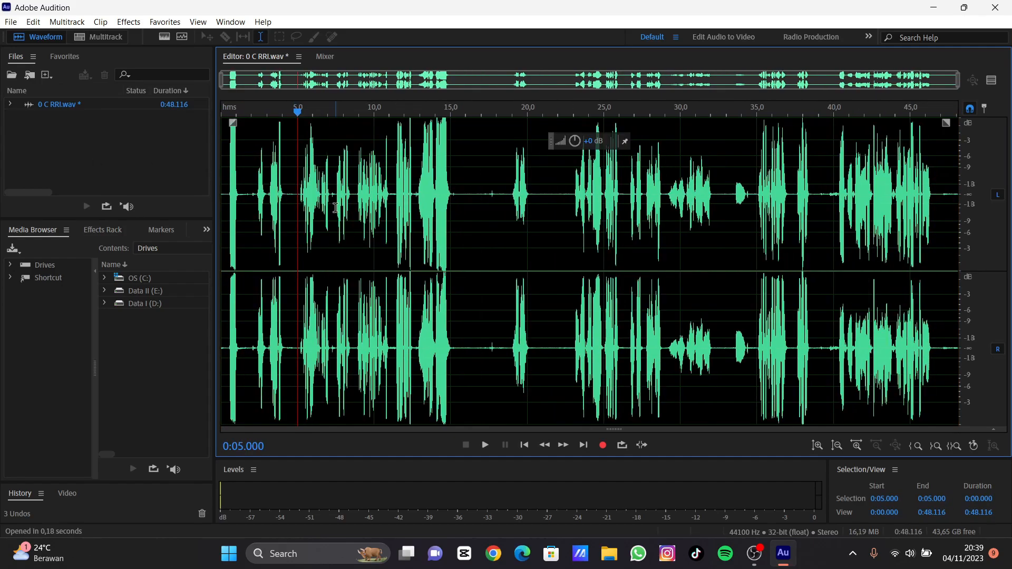
Step: Delete the silences before and after the short phrase at about 17 s, and the pause at about 34 s
left_click_drag(506, 205, 462, 205)
key("Delete")
left_click_drag(547, 197, 510, 194)
key("Delete")
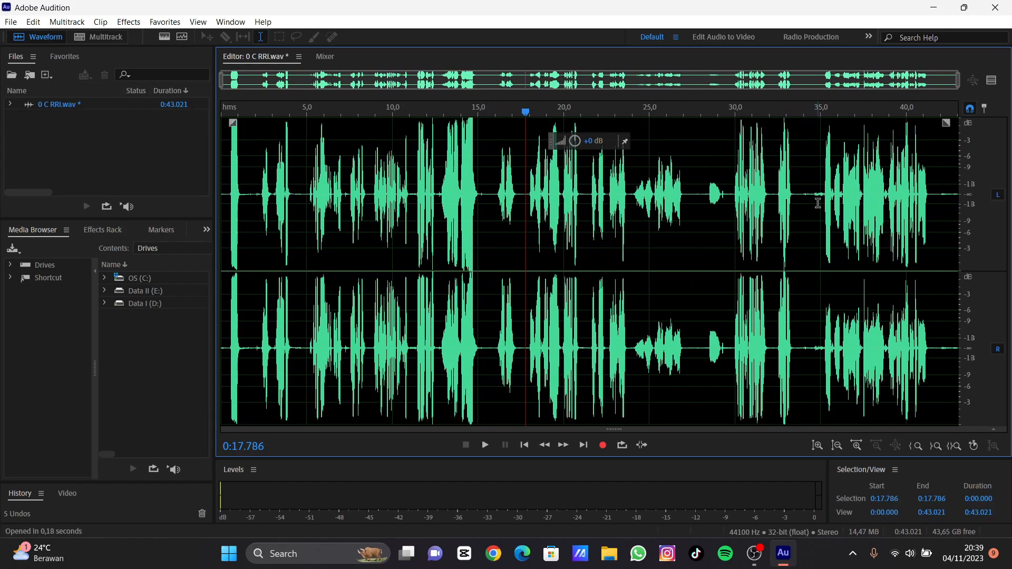
left_click_drag(821, 204, 802, 207)
key("Delete")
Step: Delete everything after the loud burst at about 15 s and cut the pauses between the opening phrases up to about 3 s
left_click_drag(504, 205, 959, 206)
key("Delete")
left_click_drag(325, 196, 183, 184)
key("Delete")
key("Delete")
left_click(421, 202)
left_click_drag(422, 203, 384, 201)
key("Delete")
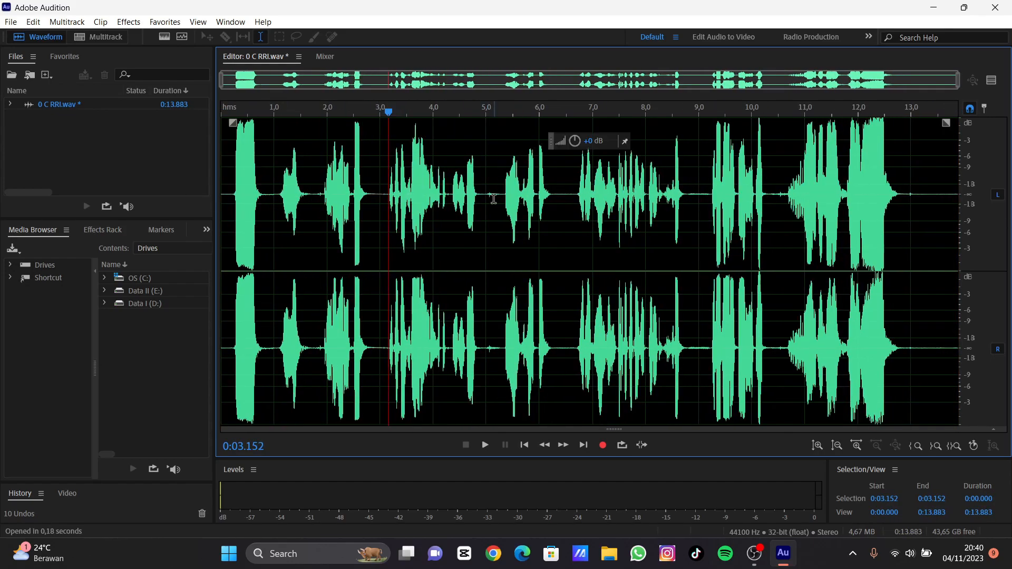
Step: Delete the pauses between phrases at about 5 s and 6 s
left_click_drag(501, 193, 486, 192)
key("Delete")
left_click_drag(567, 194, 556, 195)
key("Delete")
Step: Delete the pause from 0:08.308 to 0:08.752, the pause at about 10 s, and the silence at the recording's end
left_click_drag(704, 195, 680, 194)
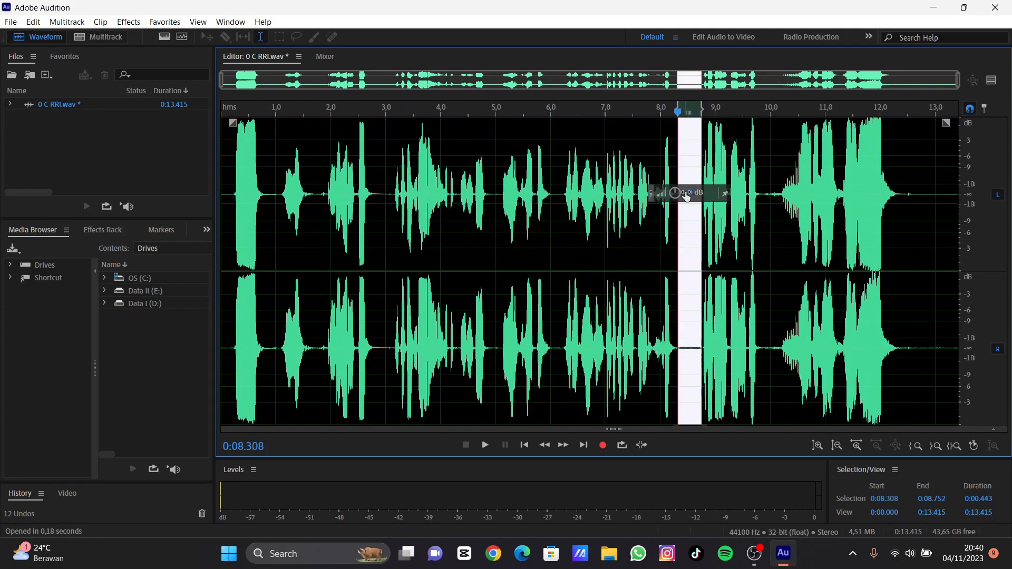
key("Delete")
left_click_drag(788, 195, 768, 195)
key("Delete")
left_click_drag(904, 207, 960, 207)
key("Delete")
Step: Play a passage near the end, return the playhead to 0:00.000, and play back the edited recording
left_click(933, 206)
left_click(826, 198)
key("space")
key("space")
left_click_drag(881, 112, 221, 112)
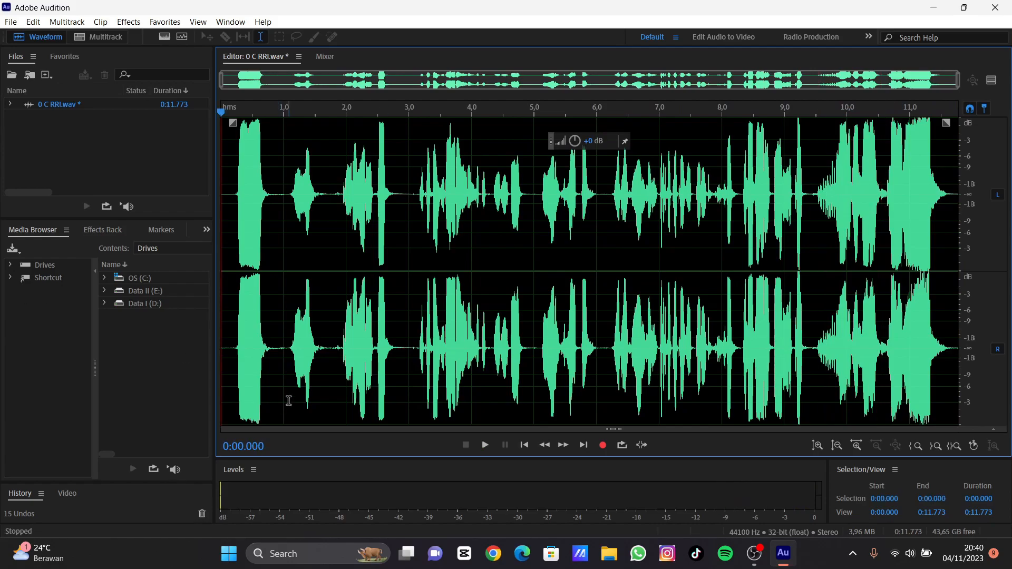
key("space")
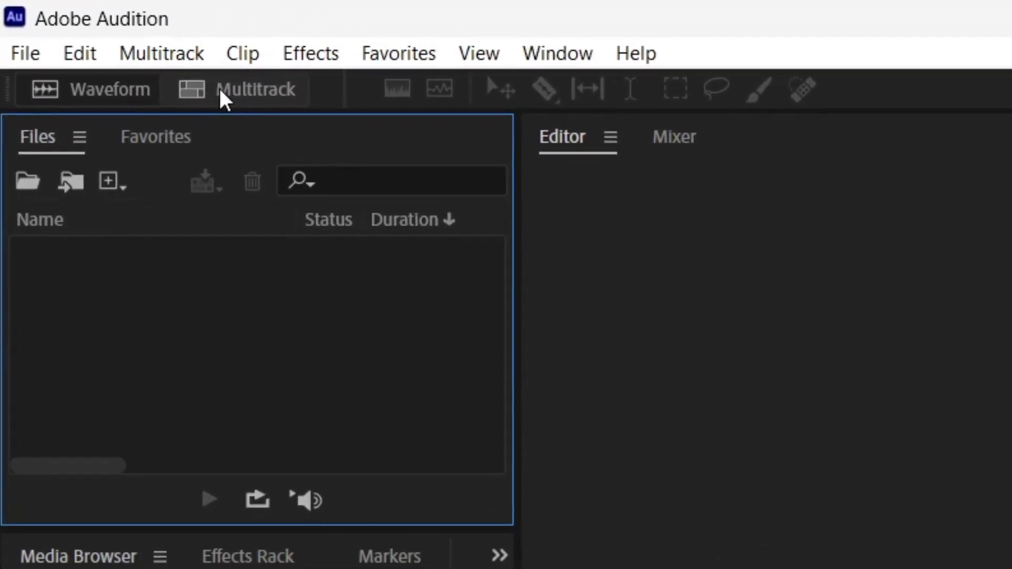
Step: Create a multitrack session named ASRAMA 13 in D:\ASRAMA 13, overwriting the existing session
left_click(221, 90)
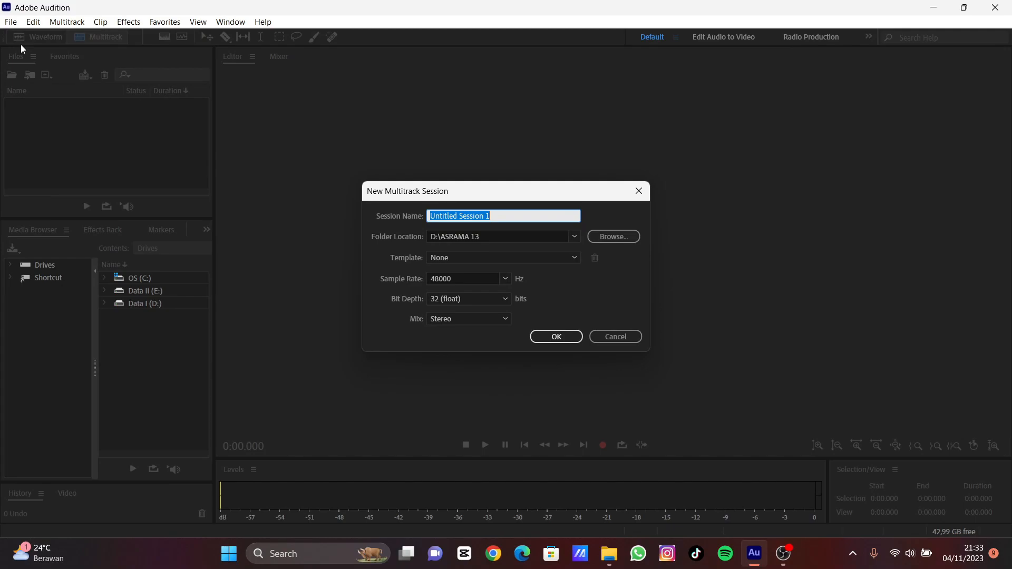
left_click(522, 216)
key("BackSpace")
key("BackSpace")
key("BackSpace")
key("BackSpace")
key("BackSpace")
key("BackSpace")
key("BackSpace")
key("BackSpace")
key("BackSpace")
key("BackSpace")
key("BackSpace")
key("BackSpace")
key("BackSpace")
key("BackSpace")
key("BackSpace")
key("BackSpace")
key("BackSpace")
key("BackSpace")
type("ASRAMA 13")
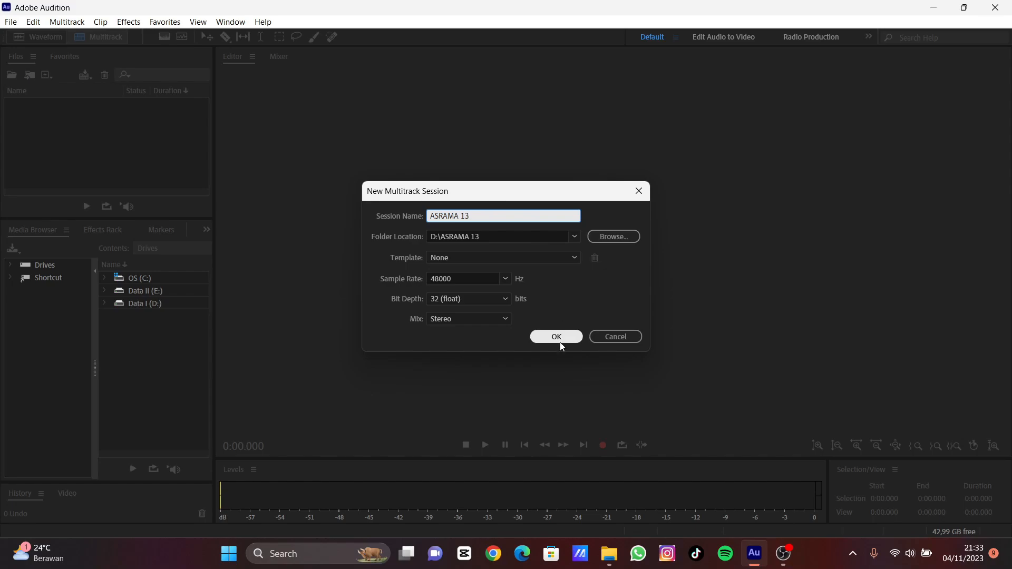
left_click(560, 337)
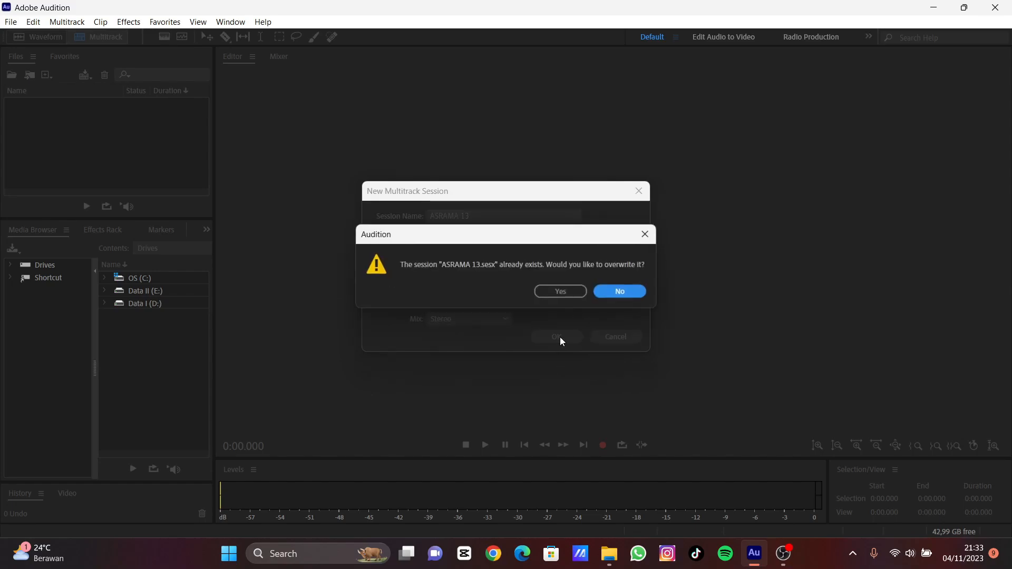
left_click(569, 294)
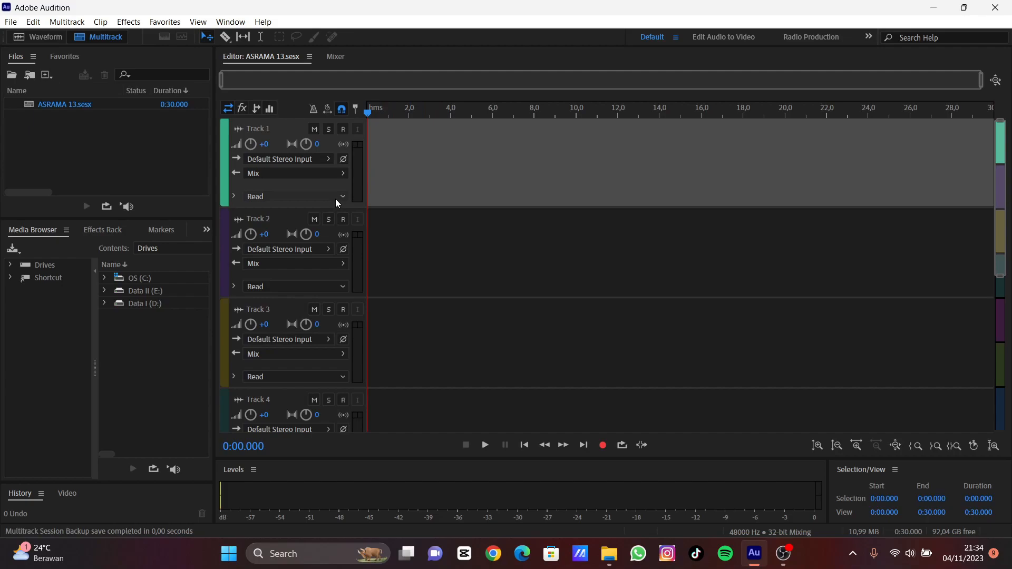
Step: Import the voice recordings 1-RRI and 3-RRI from D:\ASRAMA 13 into the session's files
double_click(144, 151)
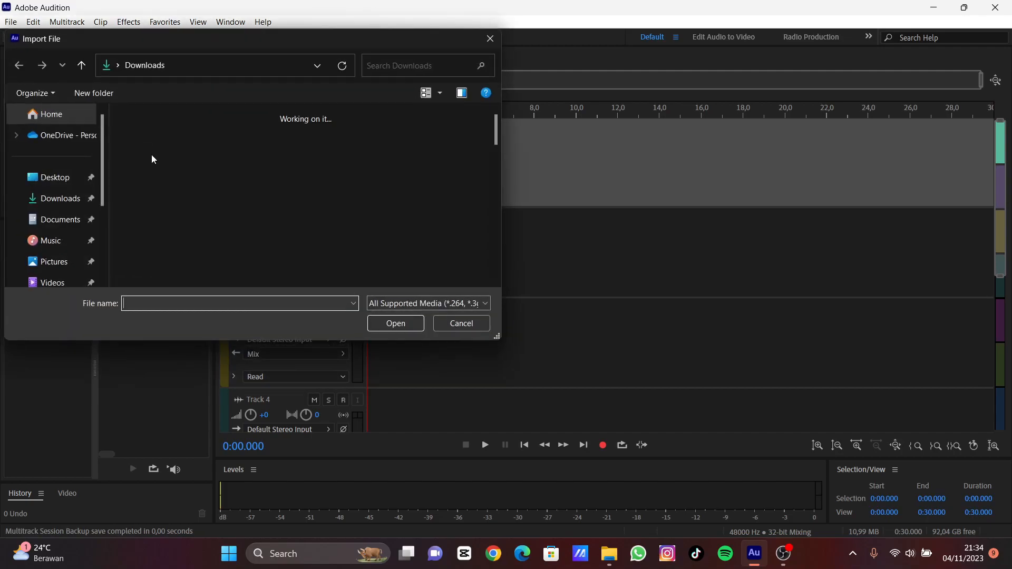
scroll(84, 227, "down", 3)
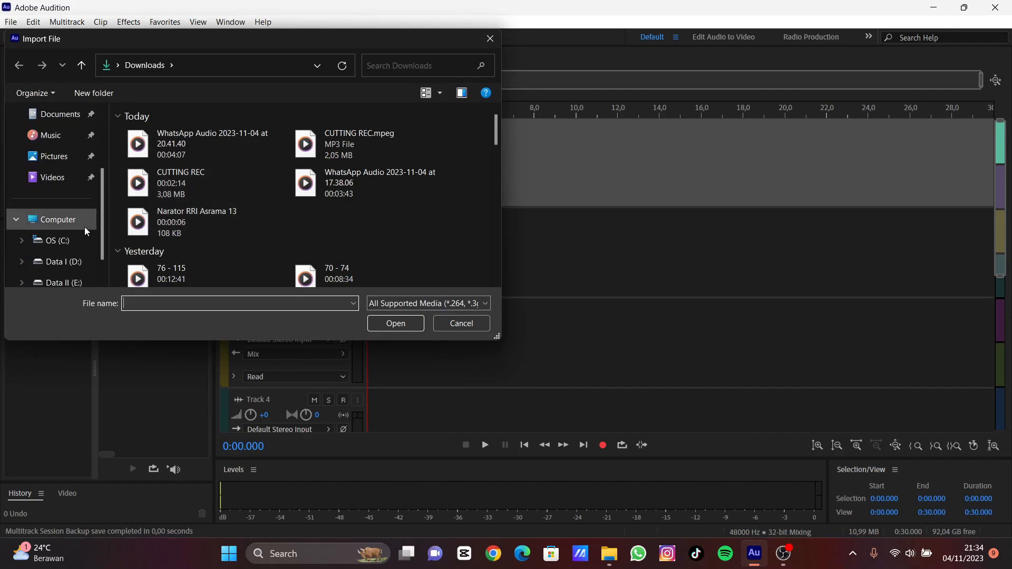
left_click(86, 220)
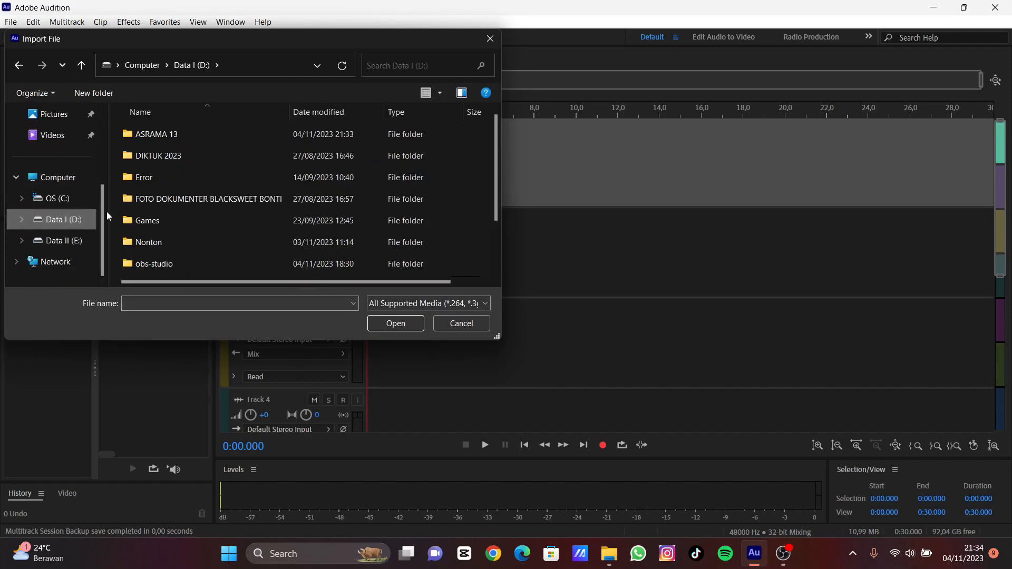
double_click(210, 130)
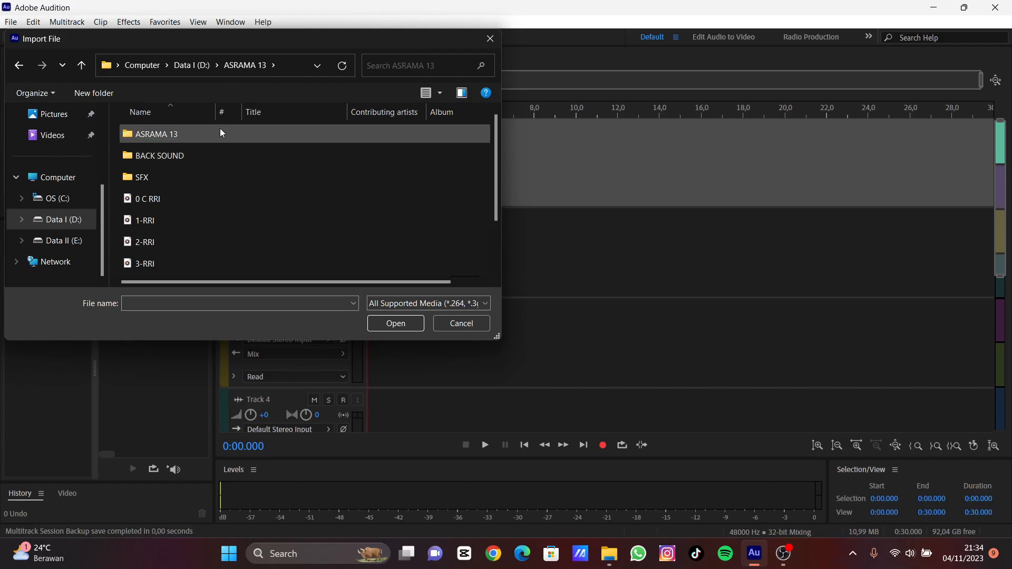
scroll(230, 178, "down", 1)
left_click(225, 200)
left_click(226, 166, "ctrl")
left_click(226, 180, "ctrl")
left_click(410, 324)
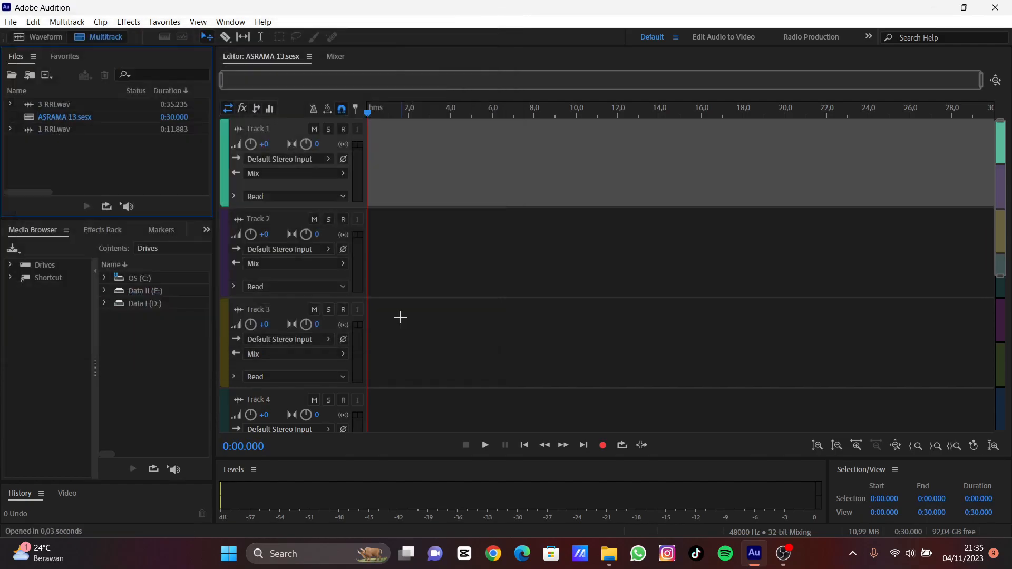
Step: Import the door-creaking, jump-scares and knock-on-the-door sound effects from the SFX folder in ASRAMA 13
double_click(174, 166)
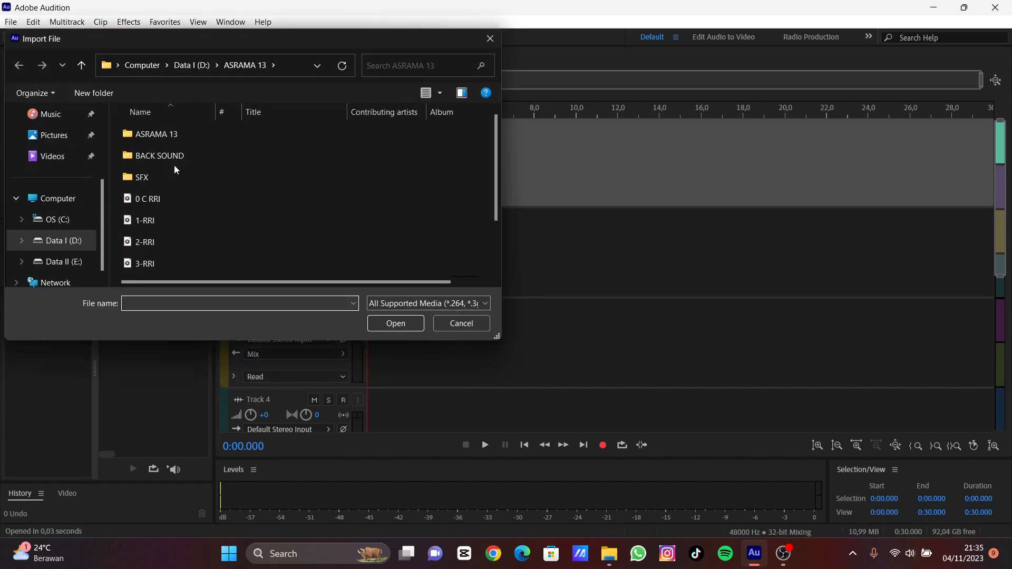
double_click(198, 178)
left_click(265, 136)
left_click(266, 150, "ctrl")
left_click(271, 175, "ctrl")
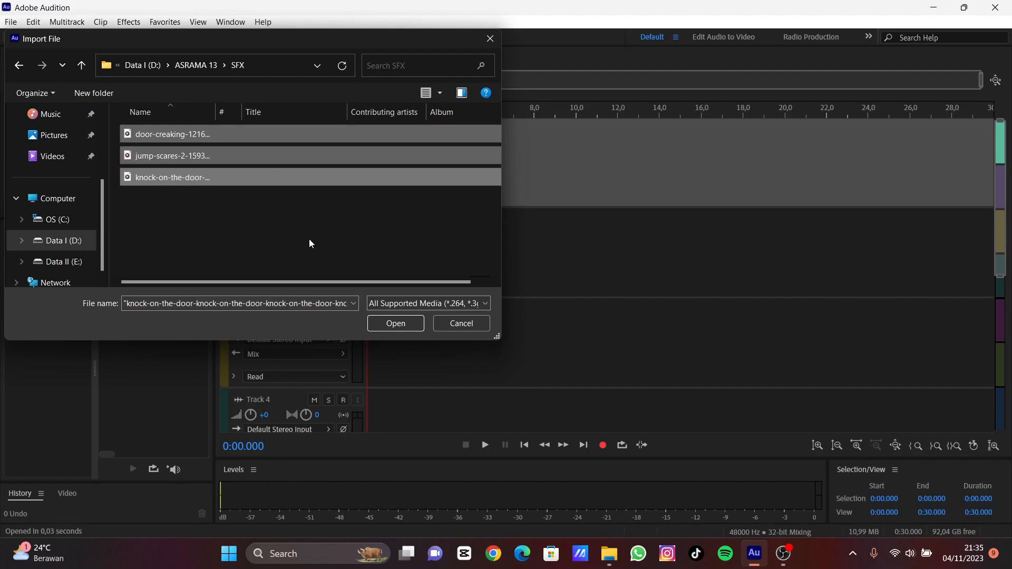
left_click(395, 331)
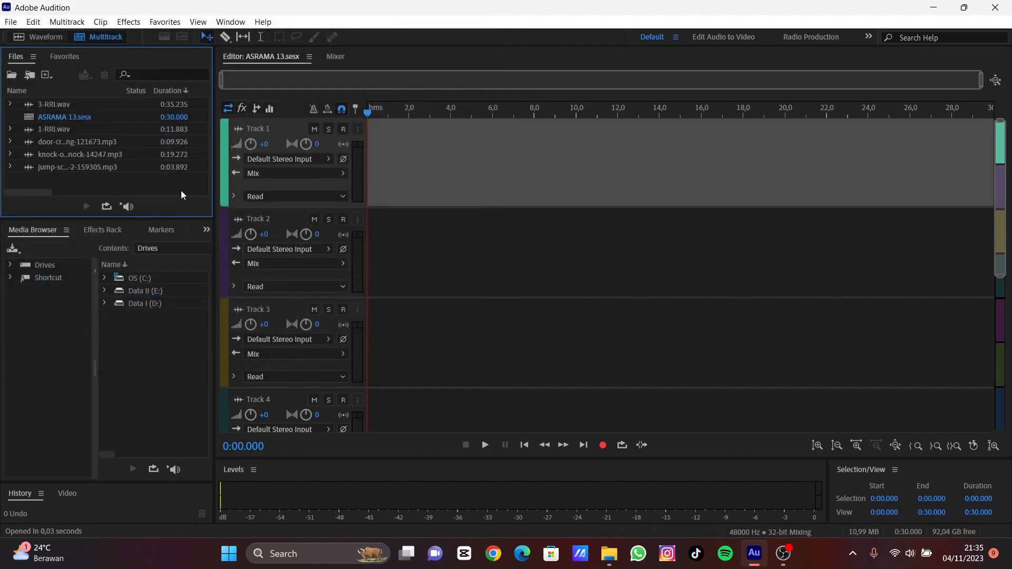
Step: Import the horror-strings and scary-spooky-creepy ambient music files from the BACK SOUND folder in D:\ASRAMA 13
double_click(179, 188)
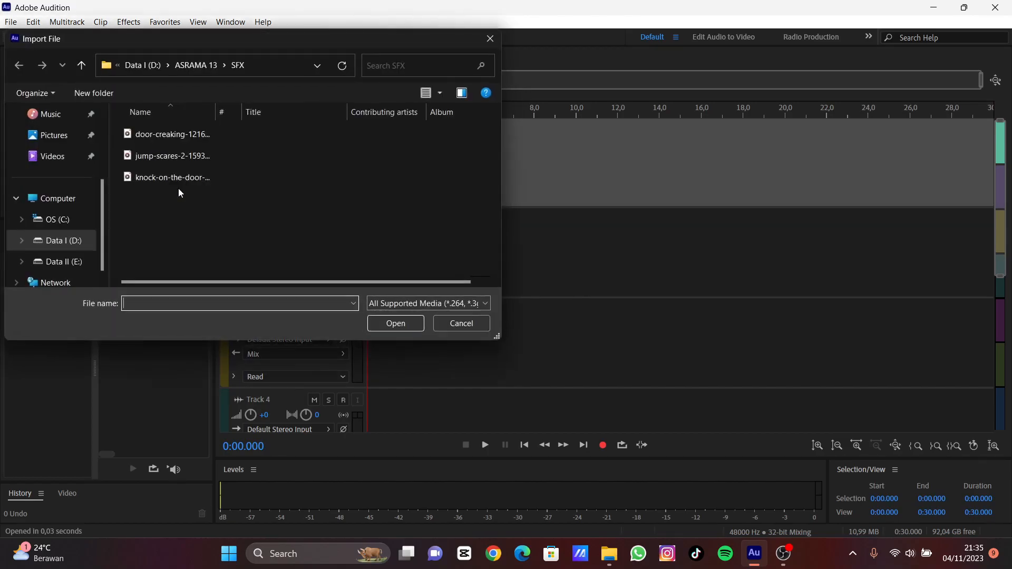
left_click(81, 246)
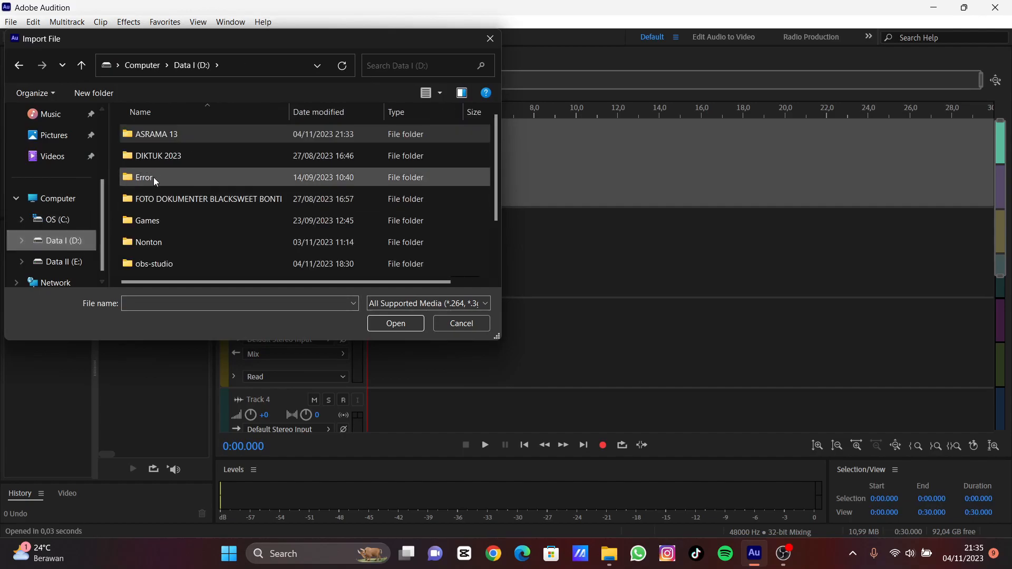
scroll(177, 147, "down", 1)
scroll(175, 143, "up", 1)
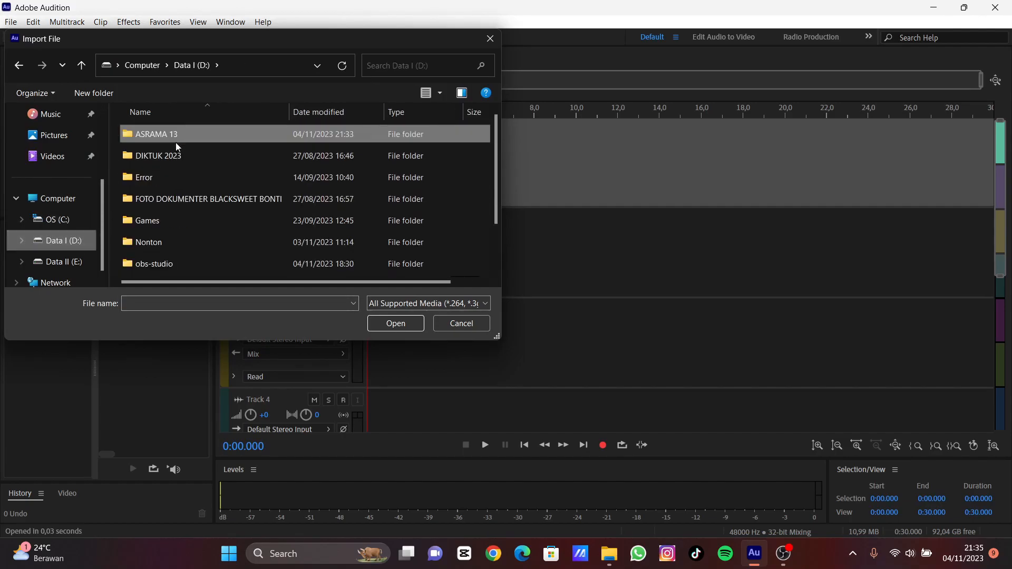
double_click(176, 138)
double_click(188, 151)
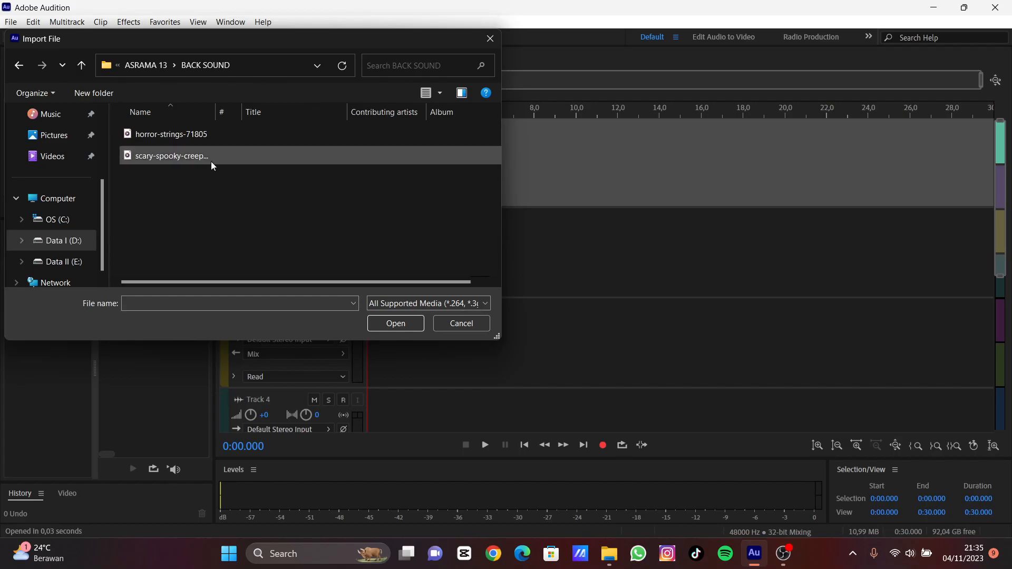
left_click(217, 136)
left_click(216, 153, "shift")
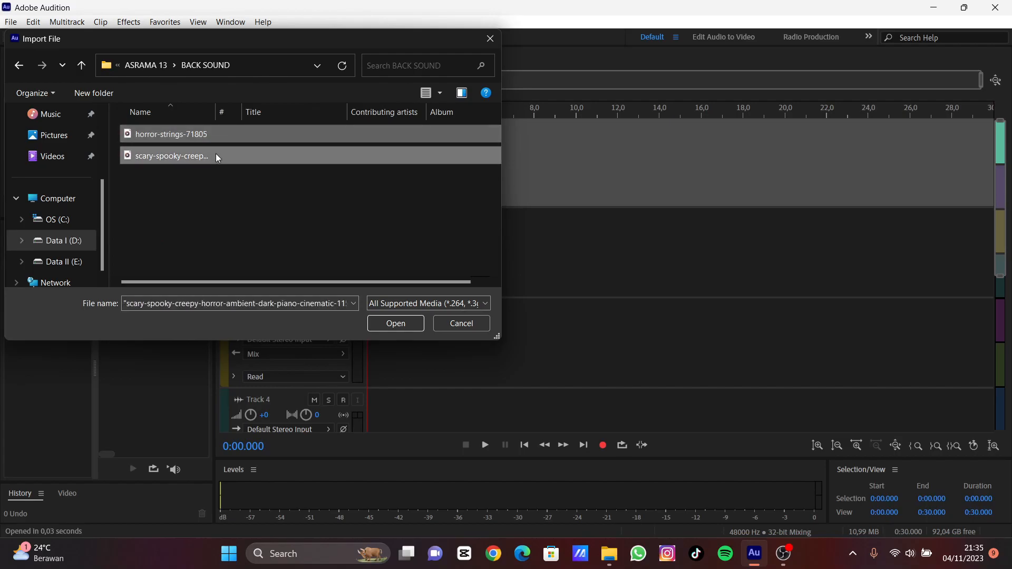
left_click(396, 324)
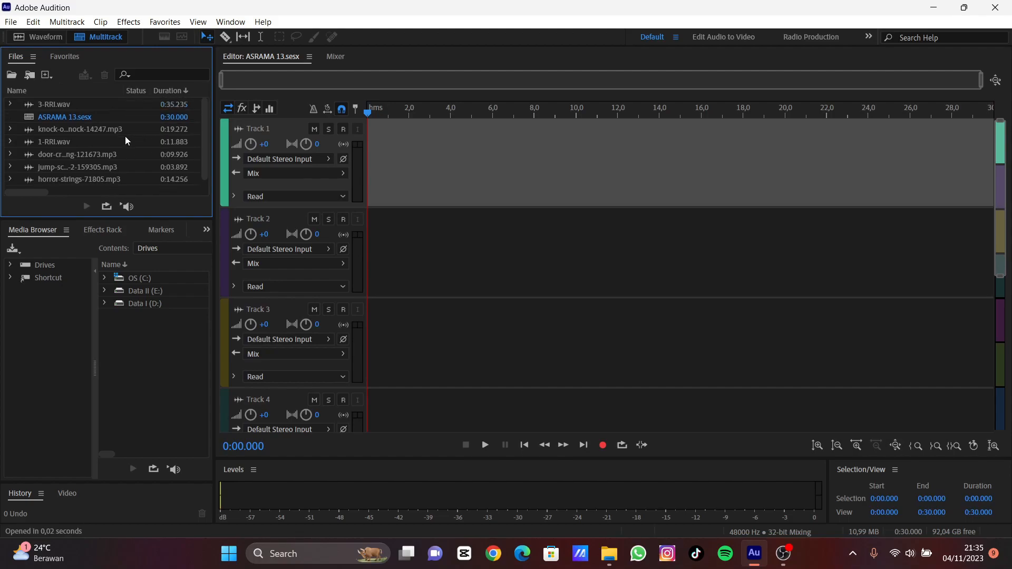
Step: Place the 1-RRI recording on Track 1 at about 4.4 s and 3-RRI on Track 2 at about 9.7 s
left_click_drag(120, 139, 458, 169)
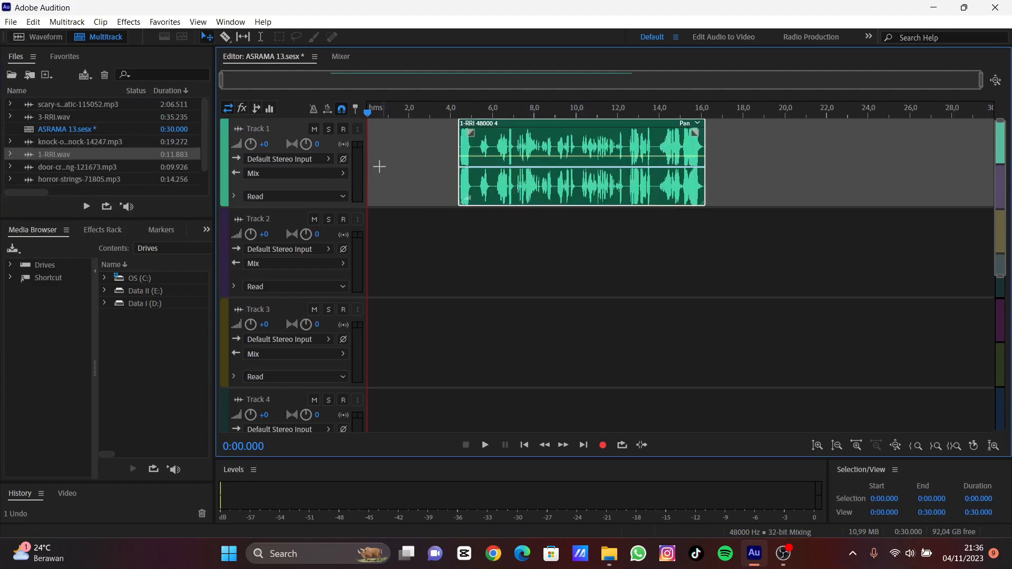
scroll(143, 144, "down", 2)
scroll(137, 163, "up", 2)
left_click_drag(109, 117, 577, 230)
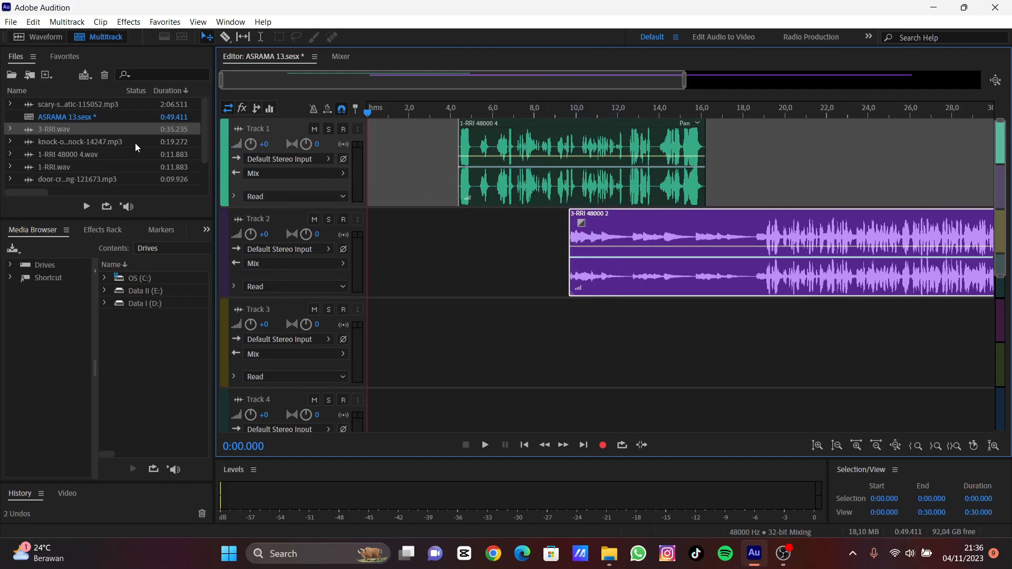
Step: Add the door-creaking effect to Track 3 at about 2.3 s and the knock-on-the-door effect at about 13.4 s
scroll(136, 140, "down", 2)
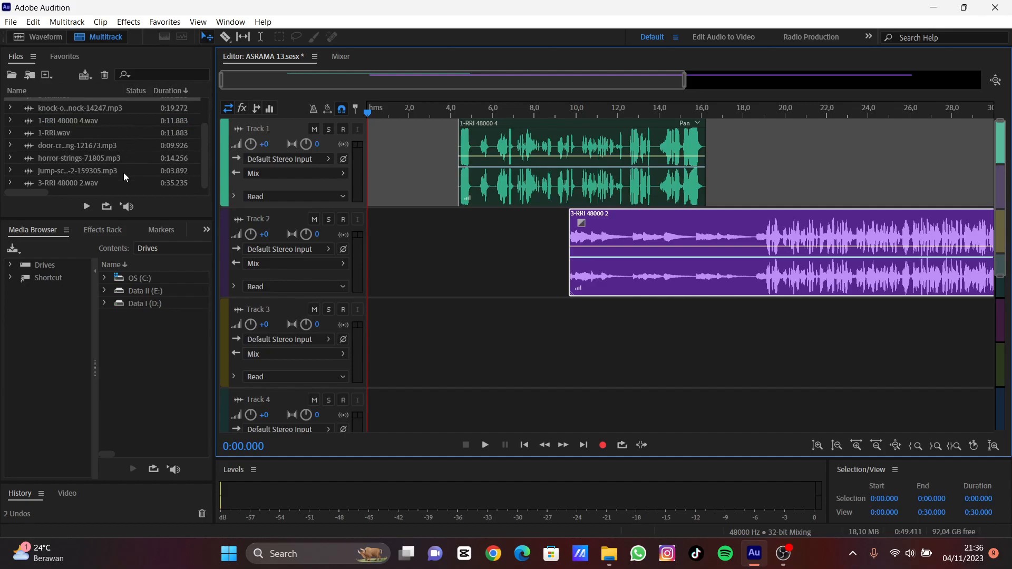
scroll(114, 166, "up", 2)
left_click_drag(107, 147, 415, 328)
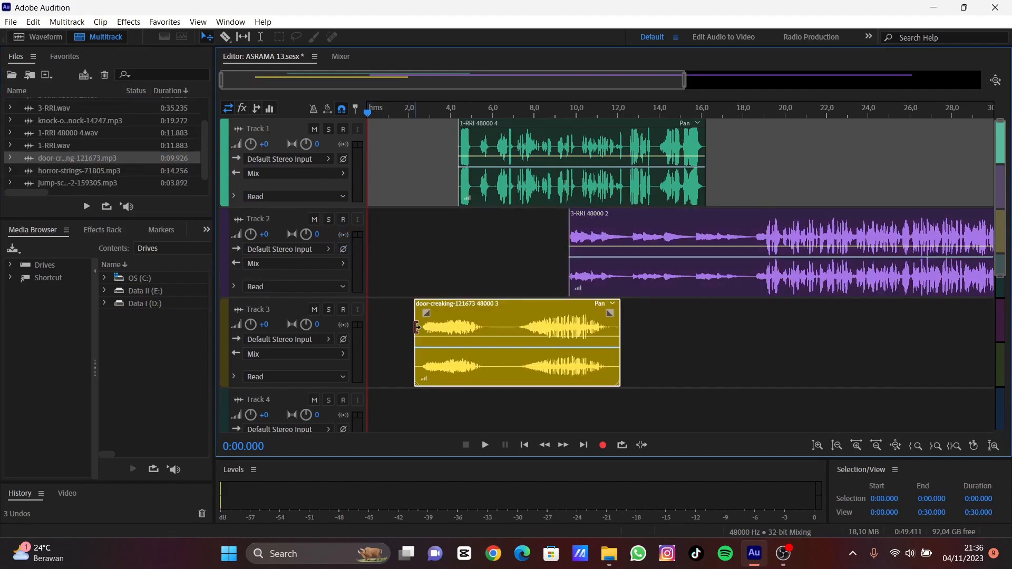
left_click_drag(120, 117, 648, 359)
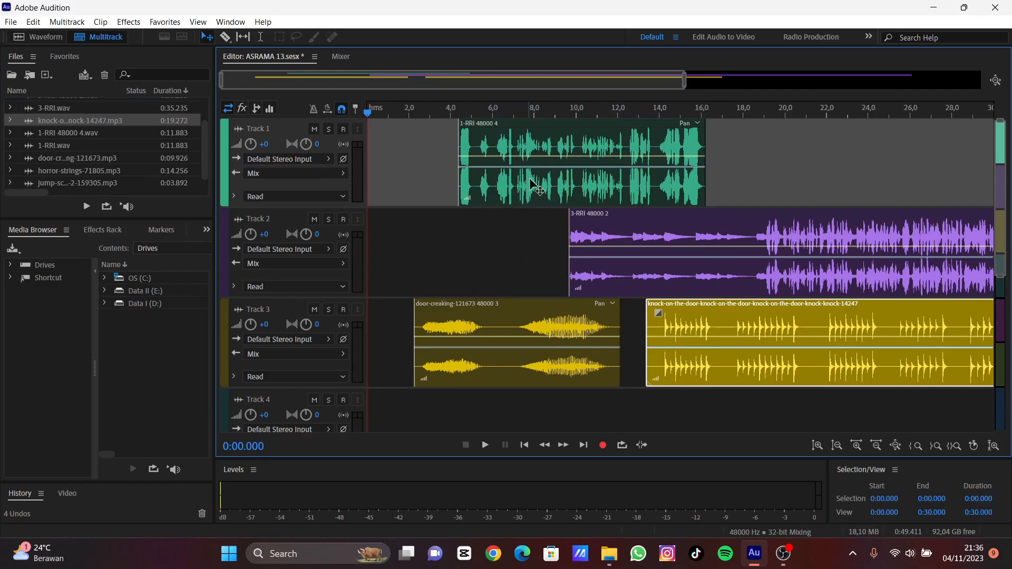
Step: Razor the knock clip at about 14.0 s and 16.8 s, keeping only the first burst of knocks
left_click_drag(552, 77, 626, 108)
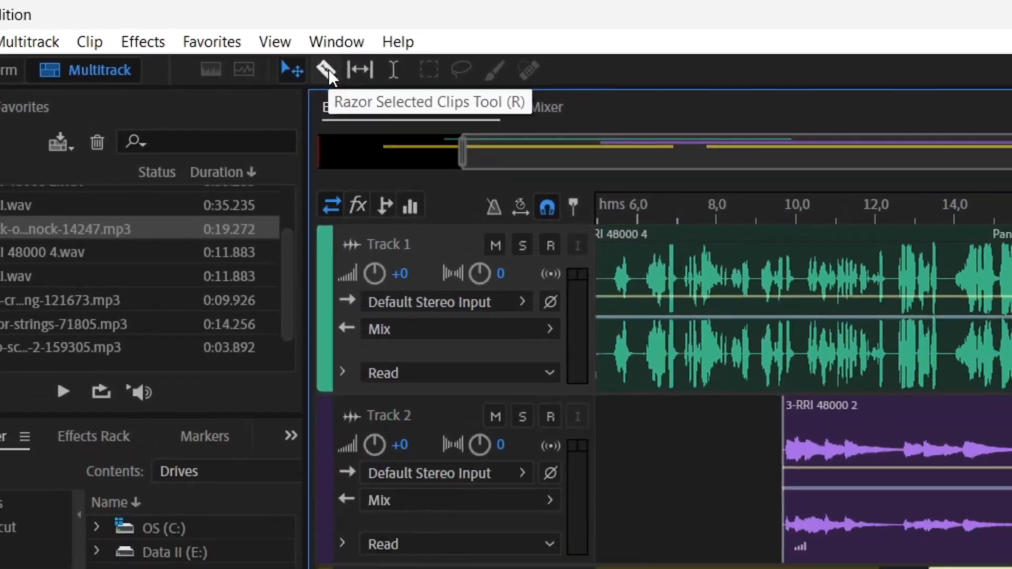
left_click(369, 84)
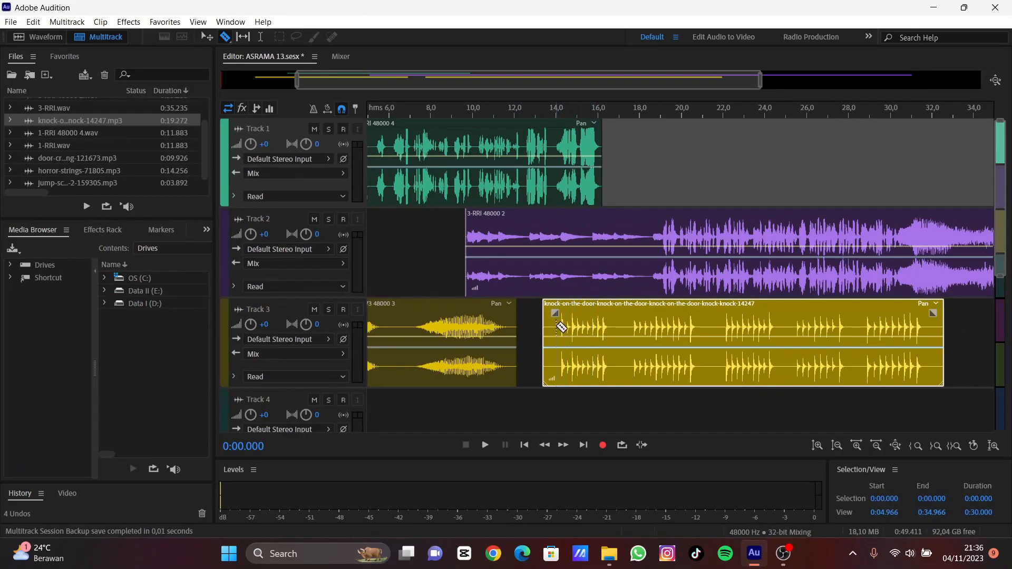
left_click(558, 326)
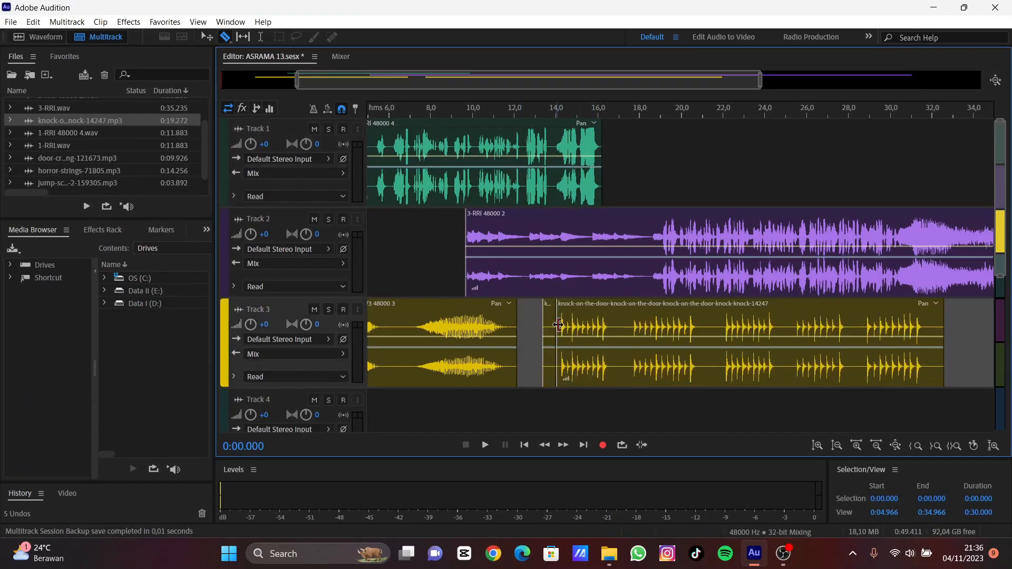
left_click(616, 331)
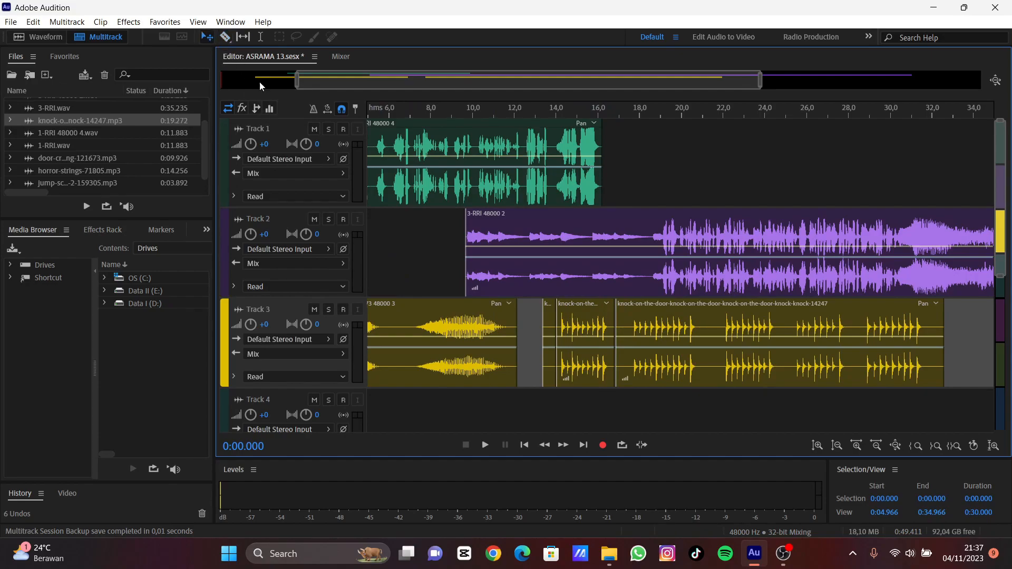
left_click(552, 323)
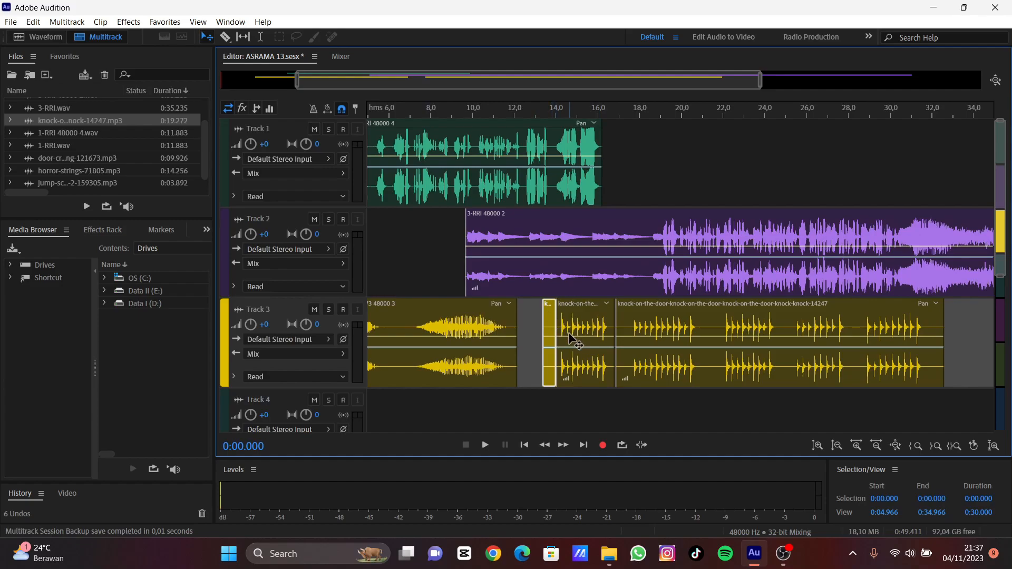
key("Delete")
left_click(681, 343)
key("Delete")
Step: Split the door-creaking clip after its first creak, at about 5.8 s, and delete the remainder
scroll(707, 293, "left", 5)
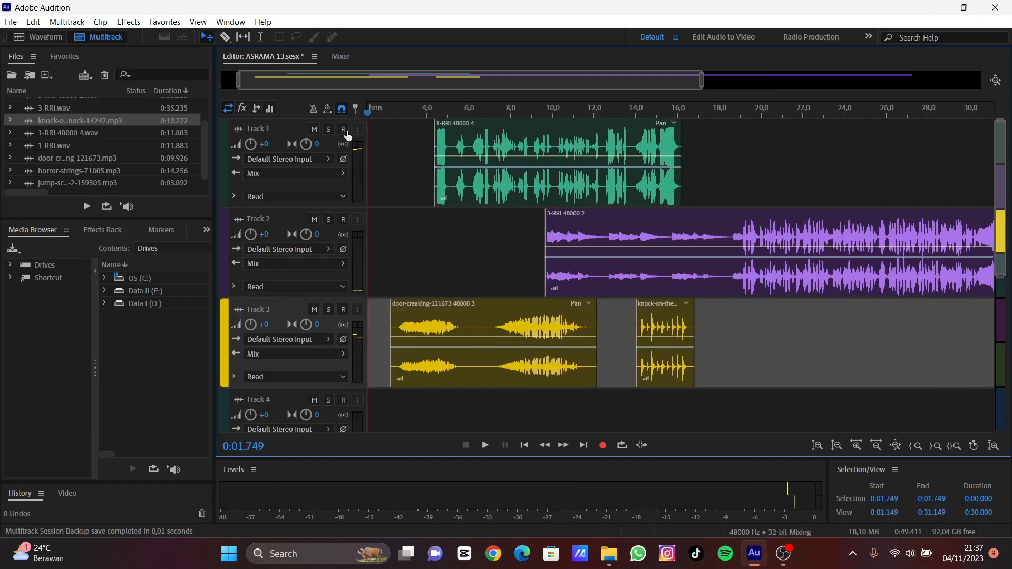
key("r")
left_click(488, 324)
key("v")
left_click(522, 320)
key("Delete")
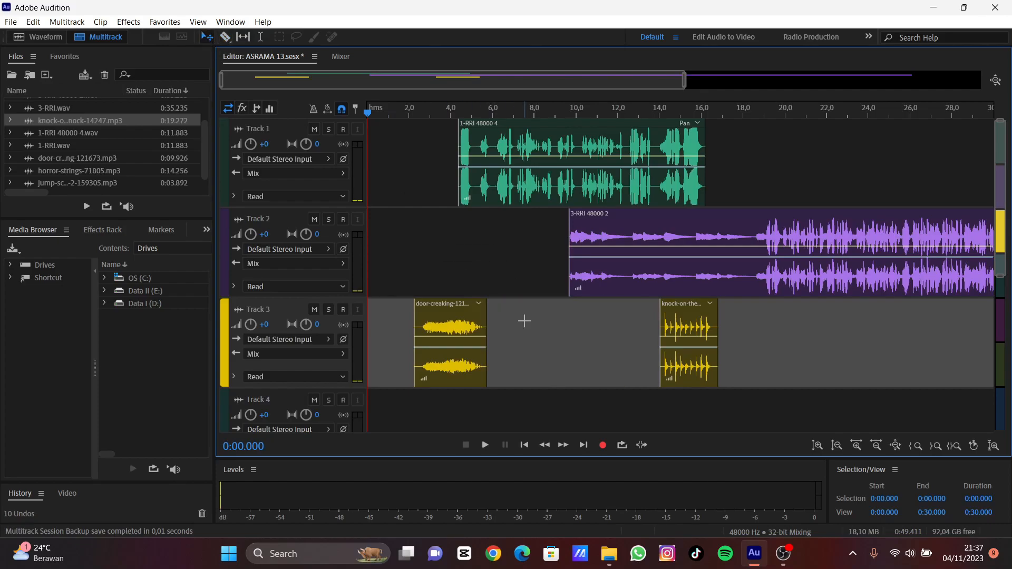
Step: Line up Track 1 with the knock clip at the start, 1-RRI directly behind it, and the door-creaking clip after the voice
left_click_drag(698, 330, 399, 145)
left_click_drag(560, 135, 527, 134)
left_click_drag(467, 335, 819, 141)
Step: Split the 1-RRI clip at about 12.3 s and move the door-creaking clip in behind the first part
key("r")
left_click(627, 135)
left_click(207, 37)
left_click_drag(744, 179, 675, 180)
Step: Move 3-RRI to Track 3 at about 19.7 s and the second 1-RRI part to about 16.8 s, after the door creak
left_click_drag(689, 238, 705, 329)
left_click_drag(796, 147, 729, 146)
left_click_drag(750, 327, 943, 339)
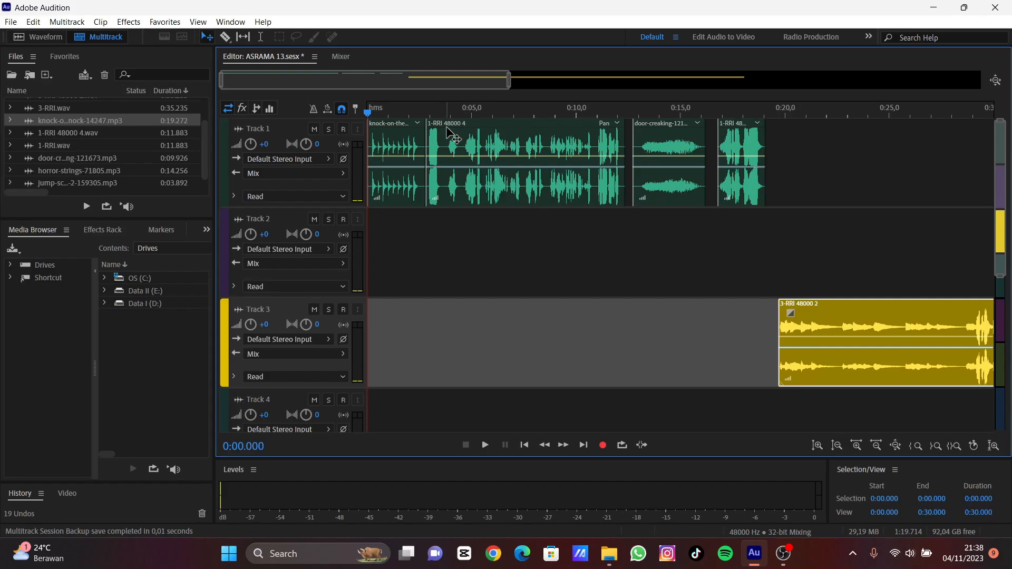
Step: Play the arrangement from the session start through the second 1-RRI part, then stop playback
key("space")
key("space")
key("Home")
key("space")
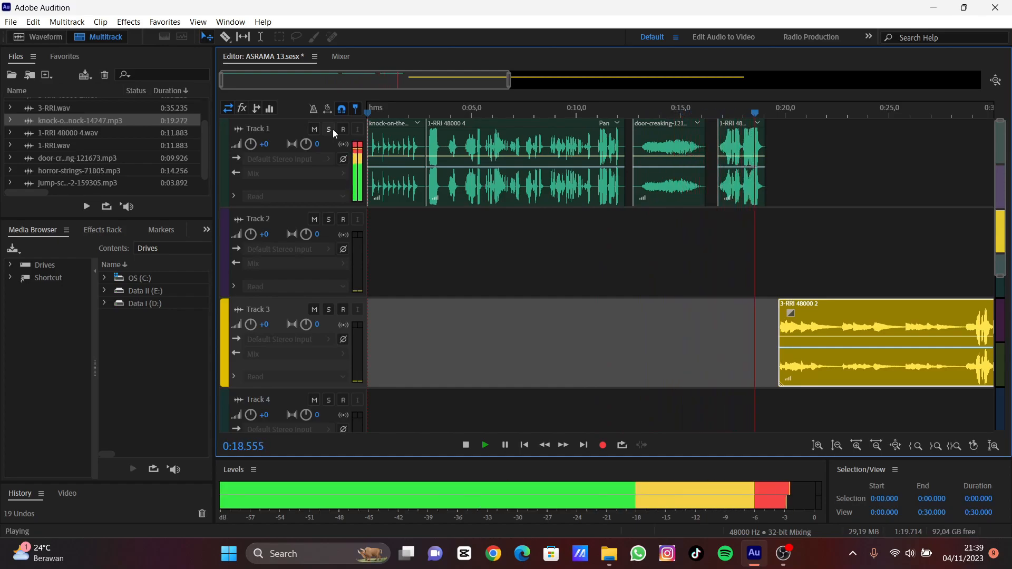
key("space")
Step: Place the scary-spooky-creepy ambient music on Track 2 at about 6.6 s and return the playhead to 0:00.000
scroll(133, 126, "up", 1)
scroll(122, 133, "down", 2)
left_click(74, 159)
left_click(76, 146)
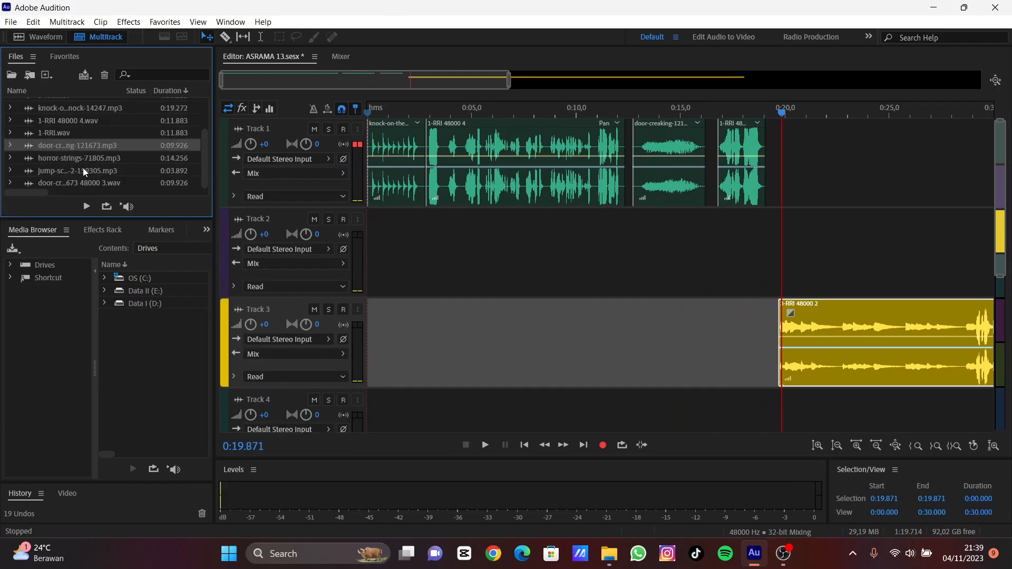
scroll(83, 168, "up", 2)
left_click_drag(97, 105, 507, 240)
left_click_drag(796, 143, 691, 158)
left_click_drag(782, 114, 169, 293)
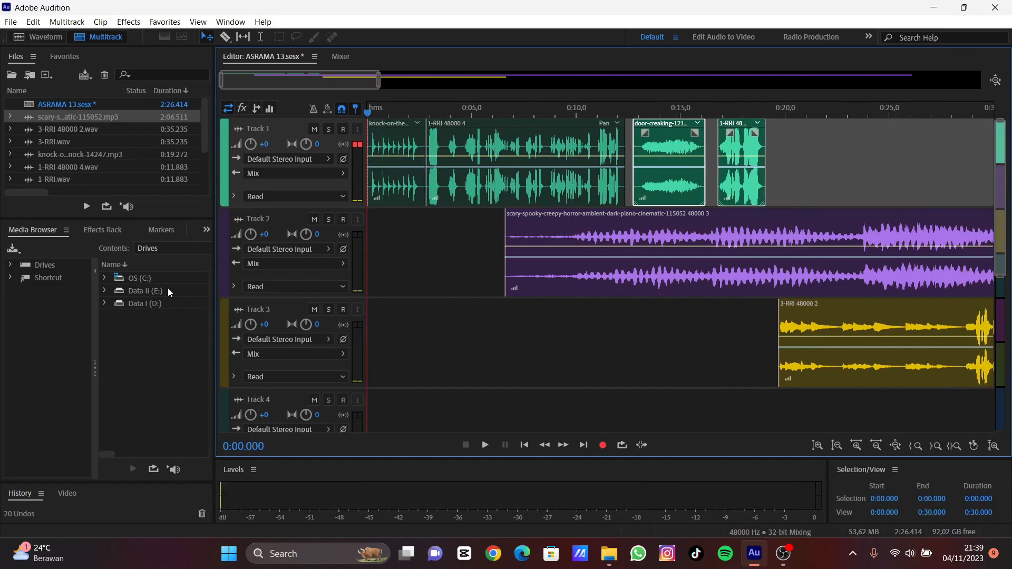
Step: Cut off the ambient music's quiet opening at about 8.3 s and move the remaining part to the session start
left_click(226, 38)
left_click(540, 232)
left_click(207, 37)
left_click(516, 233)
key("Delete")
left_click_drag(660, 225, 484, 270)
Step: Move 3-RRI to Track 4, the ambient music to Track 3, door-creaking to Track 2, and the second 1-RRI part to about 13.3 s
left_click_drag(834, 332, 844, 416)
left_click_drag(703, 222, 702, 316)
left_click_drag(650, 144, 639, 238)
left_click_drag(737, 150, 662, 149)
Step: Split the ambient music on Track 3 at about 15.3 s, near the end of the voice, and delete the rest
key("r")
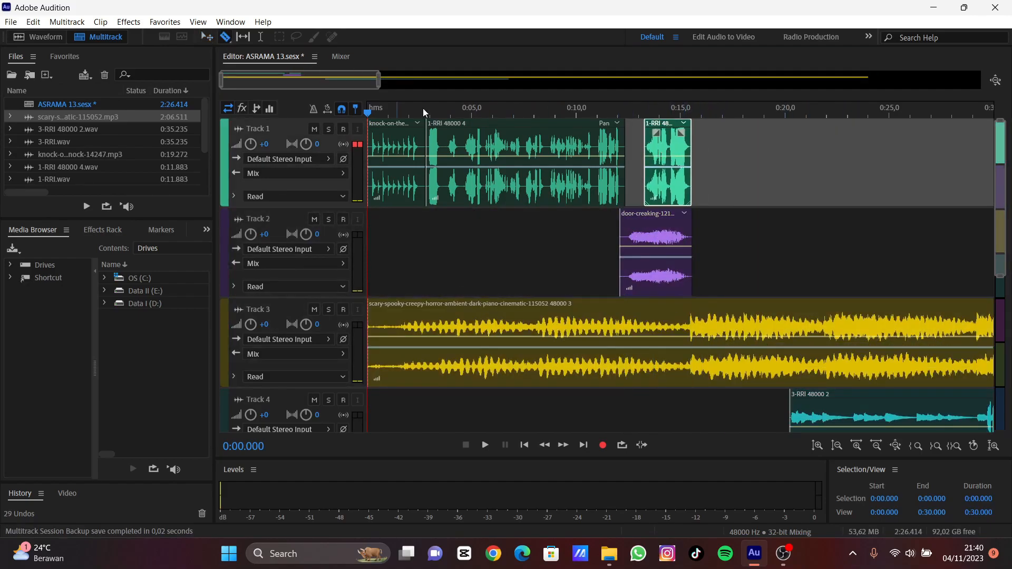
left_click(684, 308)
left_click(687, 311)
key("v")
left_click(739, 343)
key("Delete")
Step: Move the 3-RRI clip from Track 4 to Track 3, directly behind the ambient music
scroll(833, 401, "down", 3)
left_click_drag(877, 364, 774, 287)
scroll(761, 264, "up", 3)
Step: Shape the ambient clip's volume envelope with a fade-in to about 2.1 s, a lowered level, and a fade-out from about 12.4 s
left_click(438, 335)
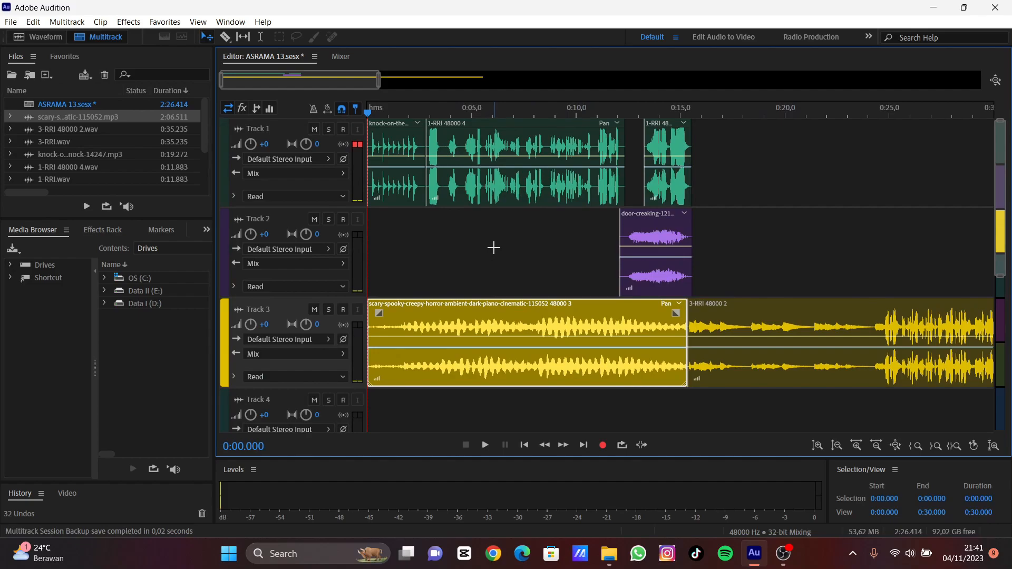
left_click_drag(377, 340, 373, 390)
left_click_drag(413, 339, 414, 346)
left_click(626, 341)
left_click(652, 342)
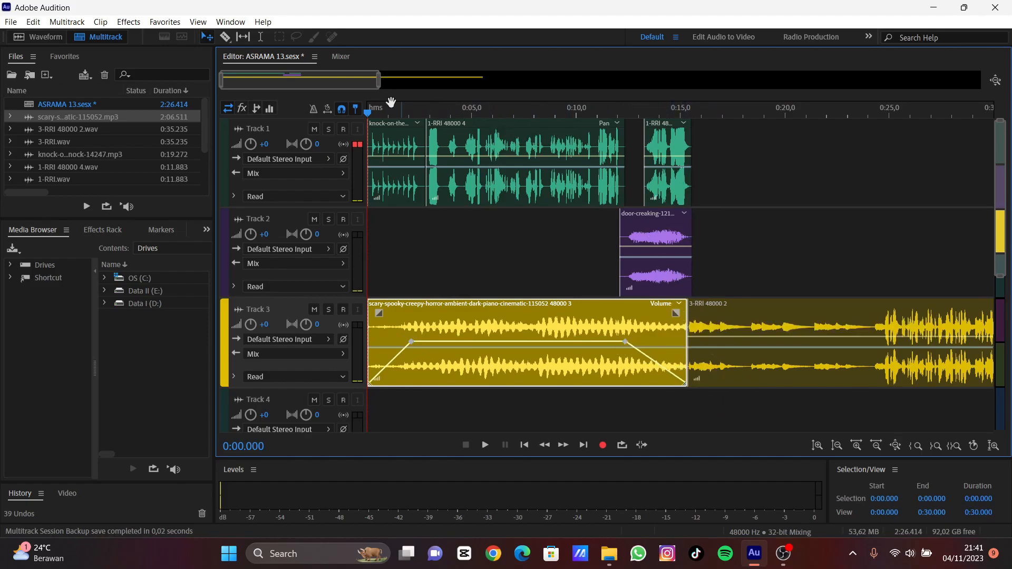
Step: Place horror-strings on Track 2 at about 36 s, trim it to about 6.8 s long, and lower its volume
left_click_drag(336, 85, 488, 85)
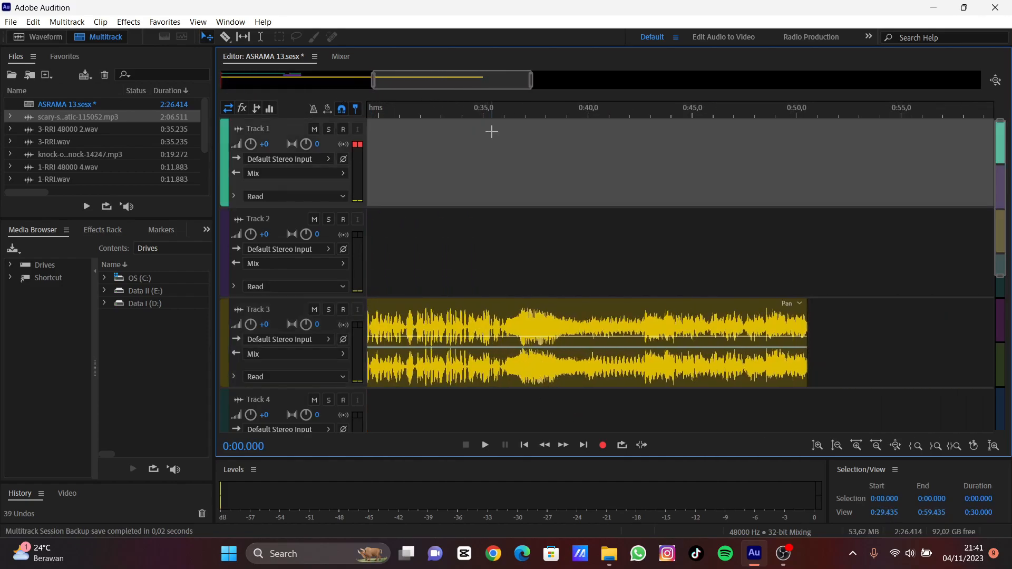
scroll(99, 172, "down", 3)
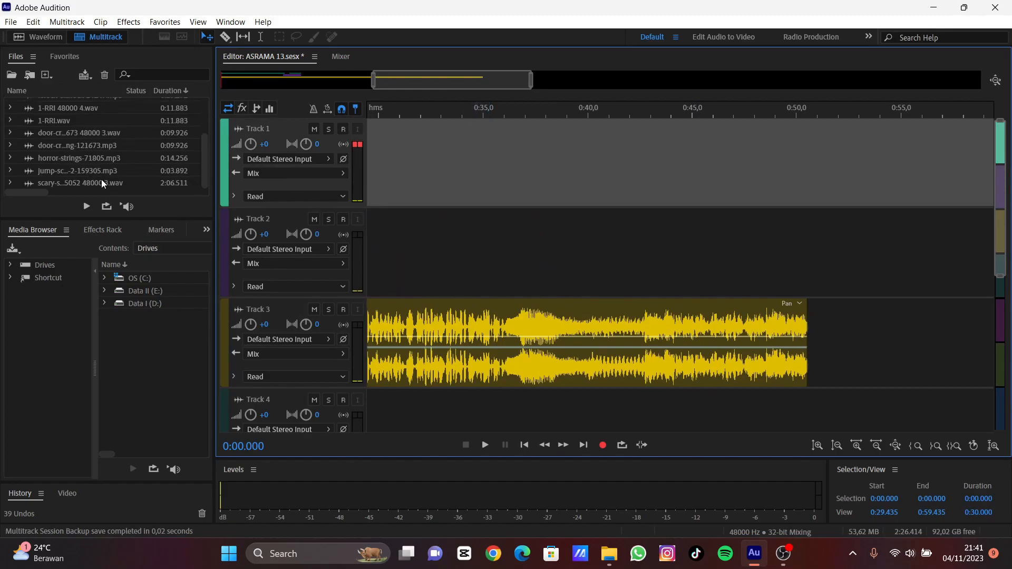
scroll(102, 179, "up", 3)
scroll(108, 152, "down", 3)
left_click(109, 157)
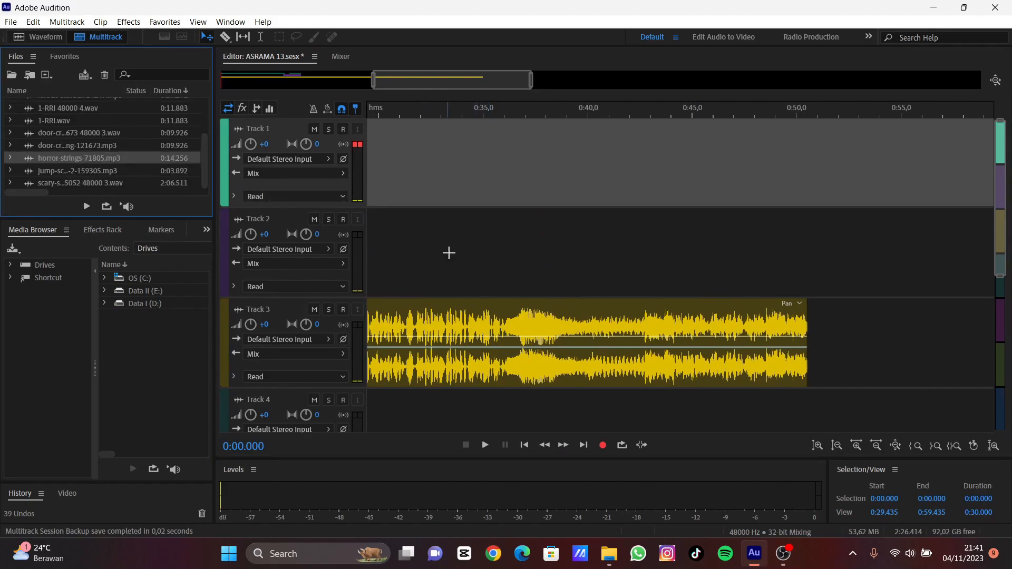
left_click_drag(508, 259, 788, 279)
left_click_drag(944, 242, 791, 243)
left_click_drag(715, 235, 731, 330)
left_click_drag(718, 108, 715, 105)
Step: Add the jump-scares effect to Track 1 at about 15.6 s, directly behind the second 1-RRI part
left_click_drag(372, 115, 359, 118)
scroll(115, 148, "down", 1)
left_click_drag(100, 171, 693, 182)
Step: Shape the 3-RRI clip's volume envelope with a fade-in over about 2.3 s to a slightly lowered level
left_click(718, 334)
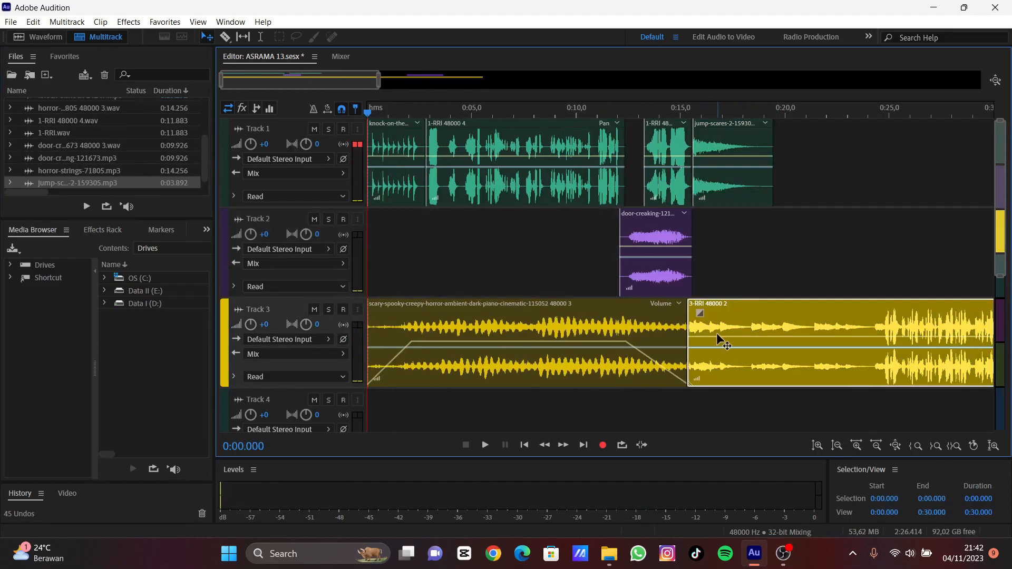
left_click_drag(703, 337, 688, 384)
left_click_drag(735, 337, 735, 348)
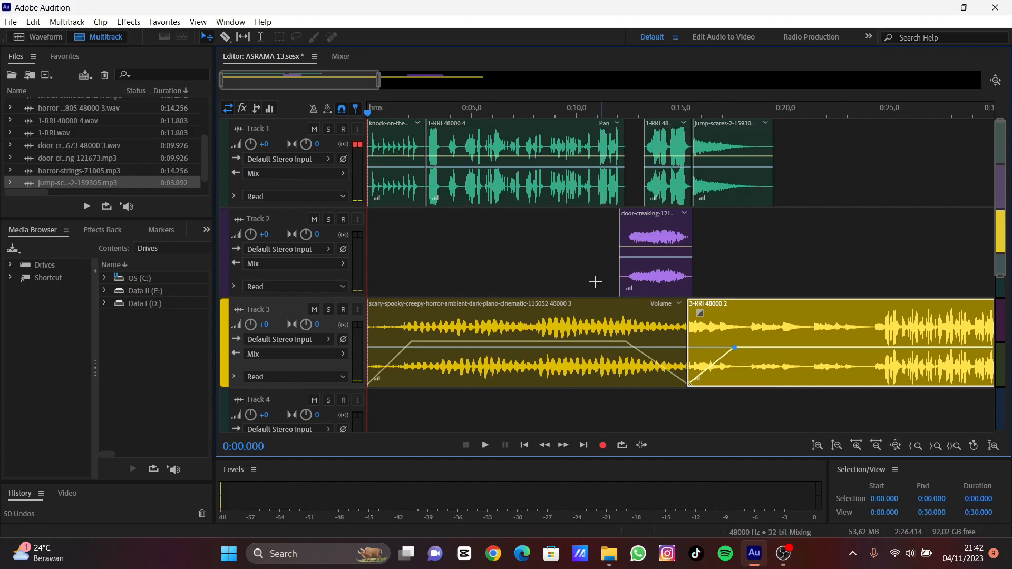
Step: Rework the ambient clip's volume envelope to start louder, drop to a lower level by about 2.9 s, and fade out from about 11.1 s
left_click(535, 346)
left_click_drag(371, 385, 374, 330)
left_click_drag(602, 342, 628, 358)
right_click(628, 358)
left_click(698, 413)
left_click_drag(412, 341, 430, 358)
Step: Play back the mixed session, stop it, and start playback again from 0:00.000
key("space")
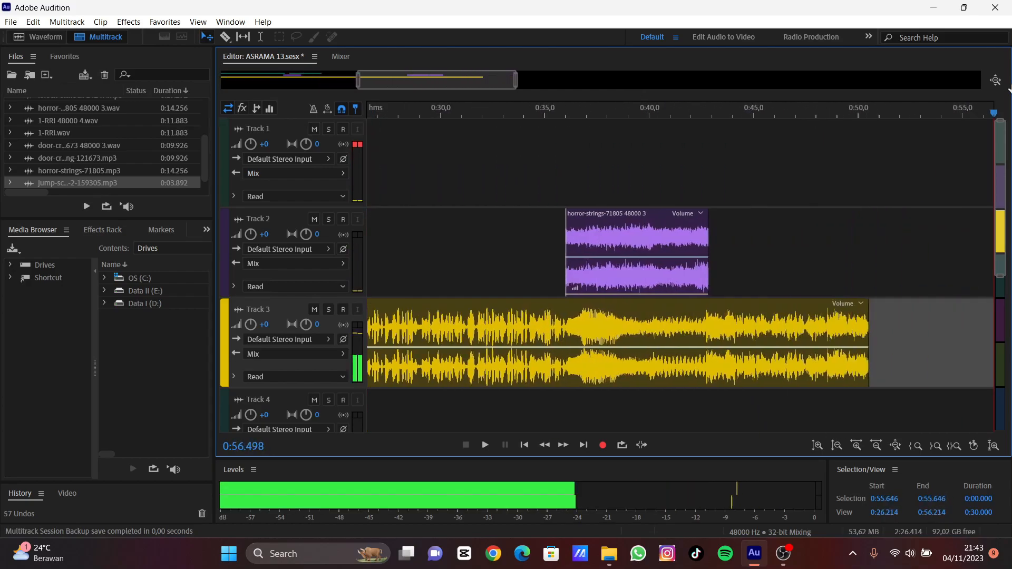
key("space")
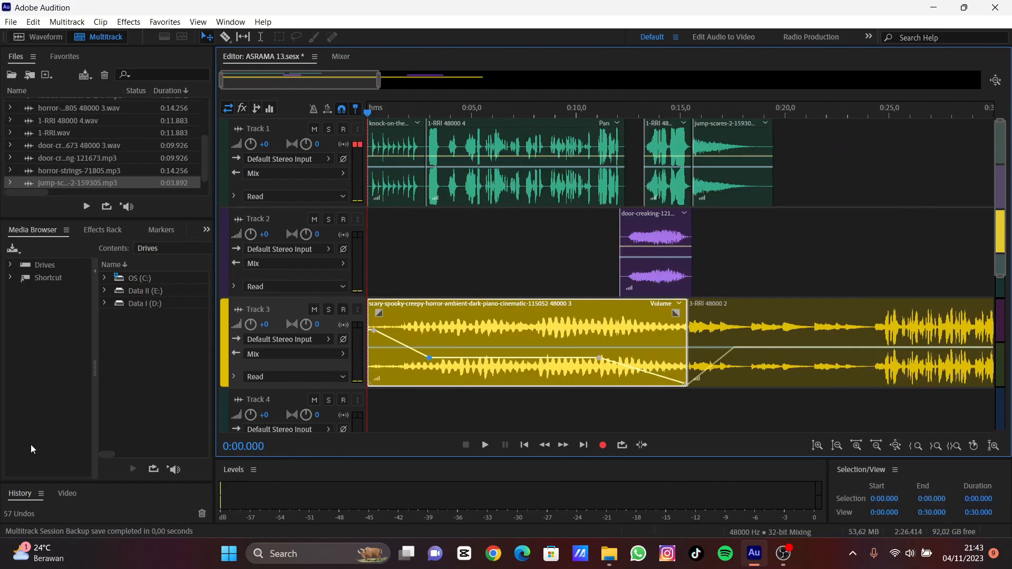
key("space")
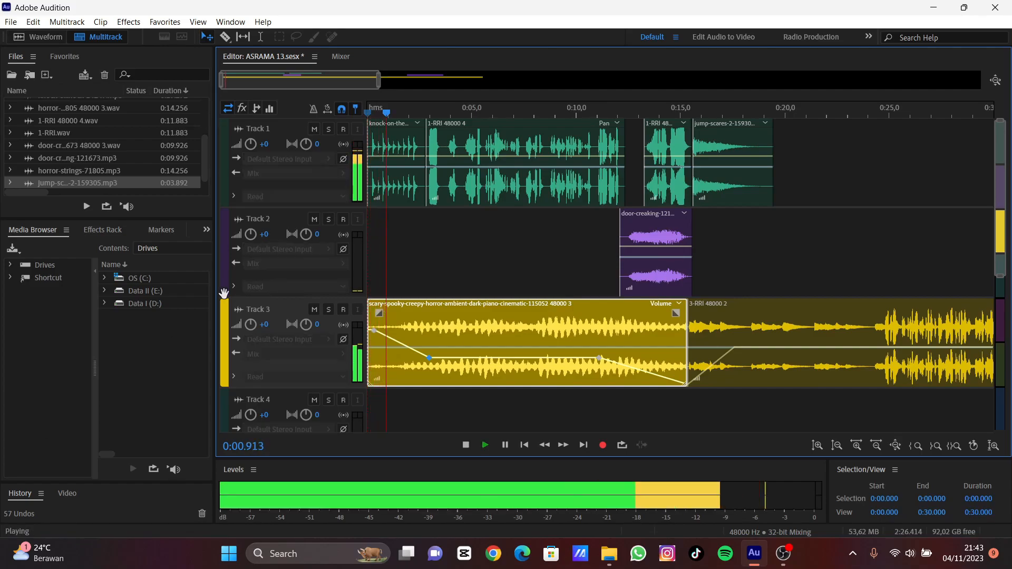